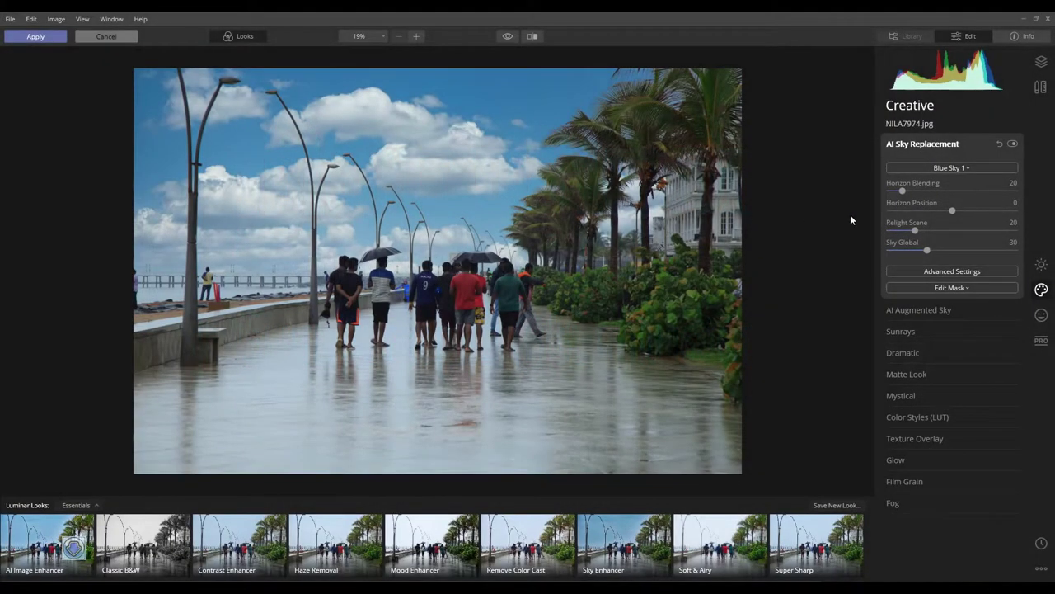
Step: Preview Blue Sky 2, 3, 4 and 5 as the walkway photo's replacement sky
click(966, 168)
click(941, 227)
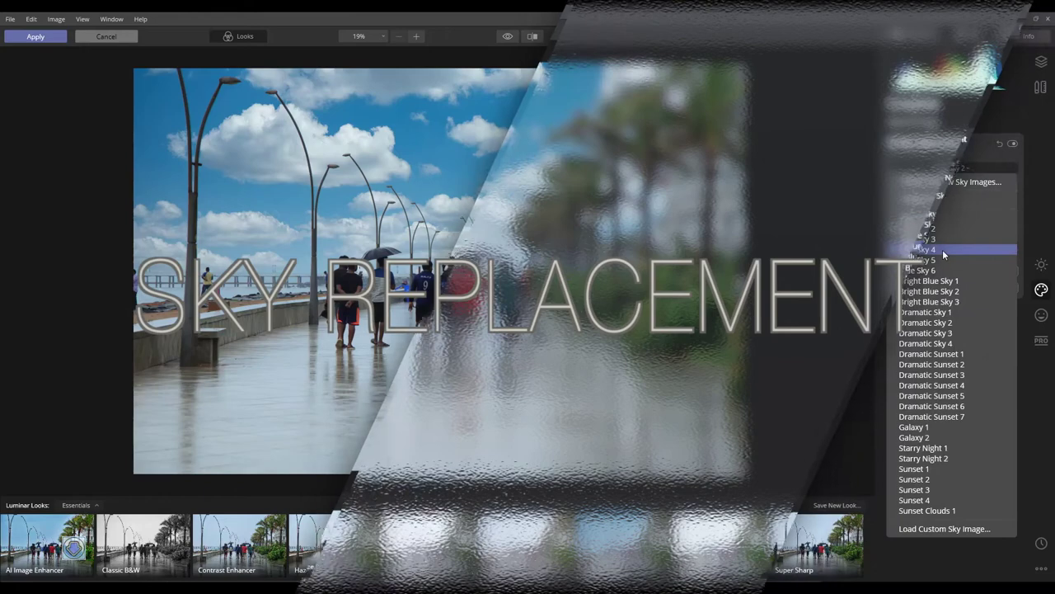
click(943, 242)
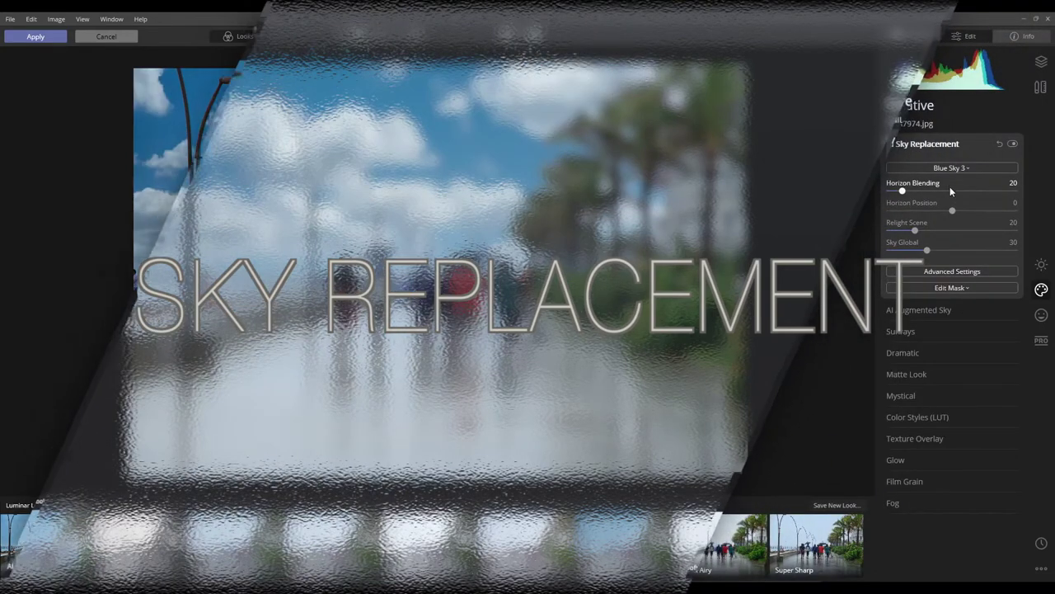
click(950, 168)
click(932, 249)
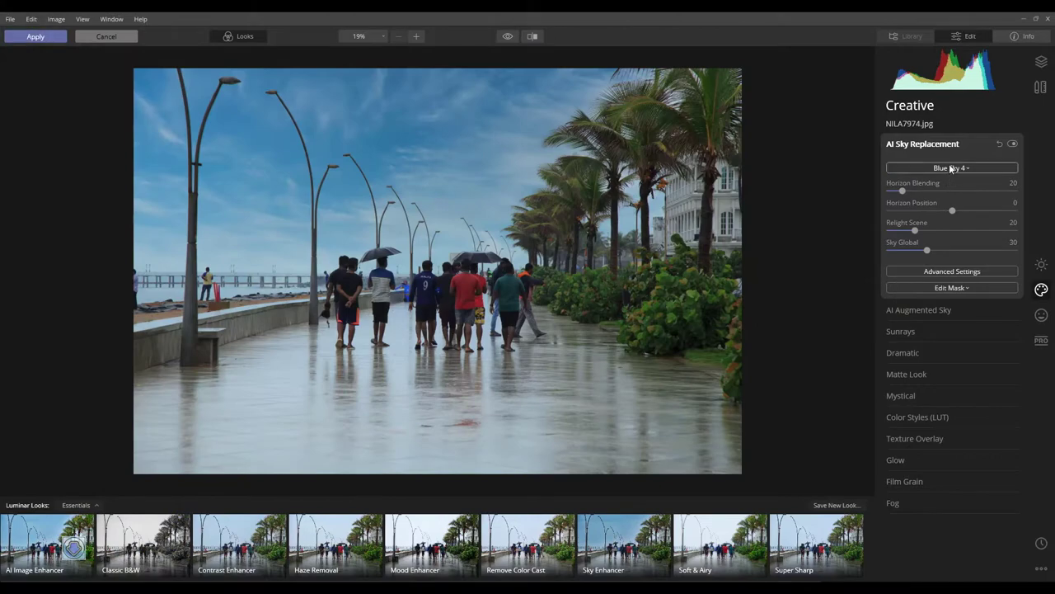
click(950, 167)
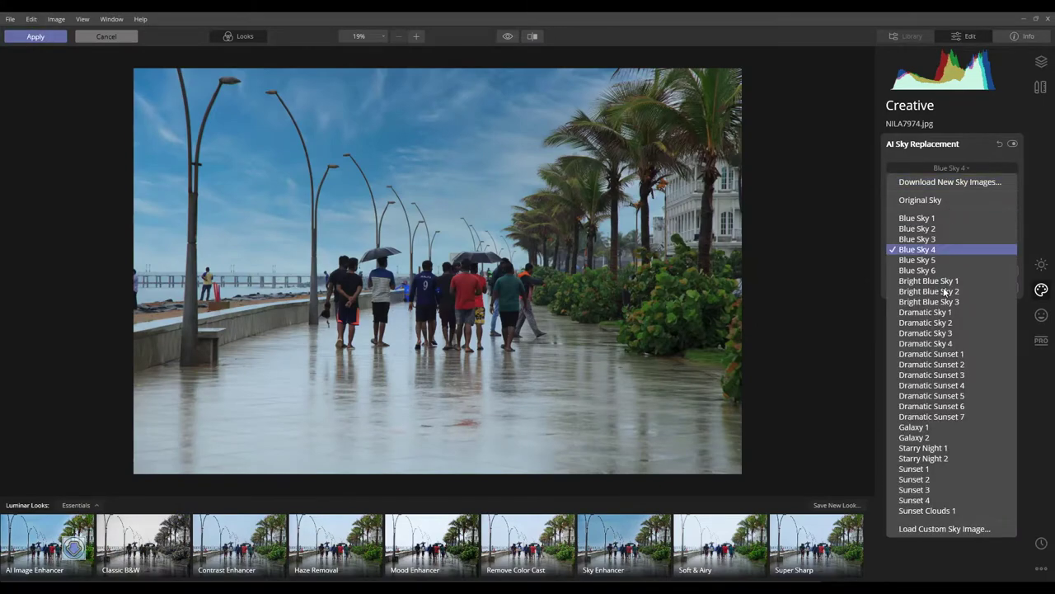
click(919, 260)
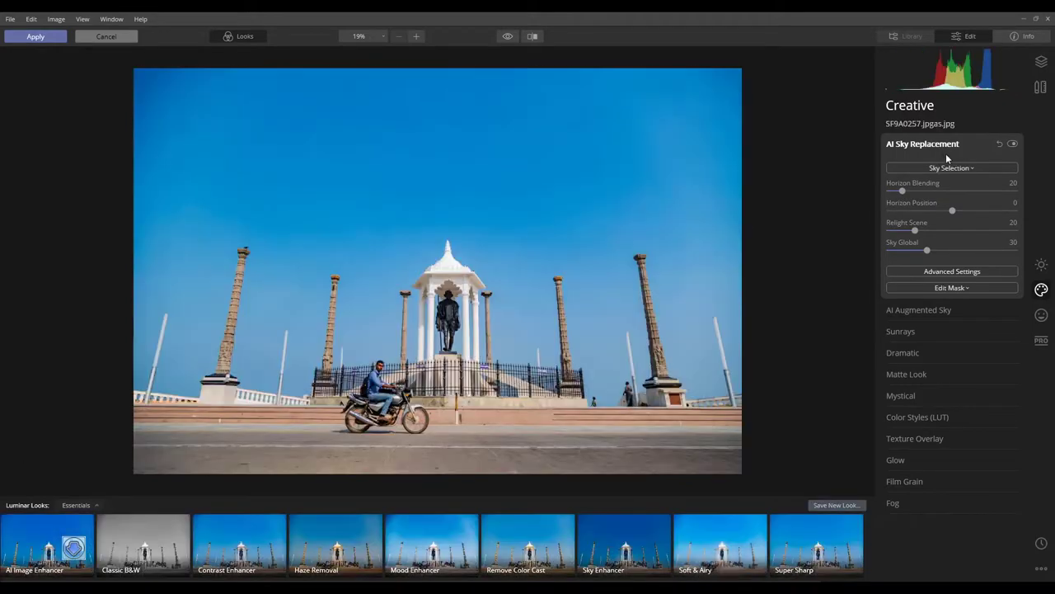
Step: Give the monument photo the Blue Sky 1 sky and raise Sky Global
click(956, 167)
click(929, 219)
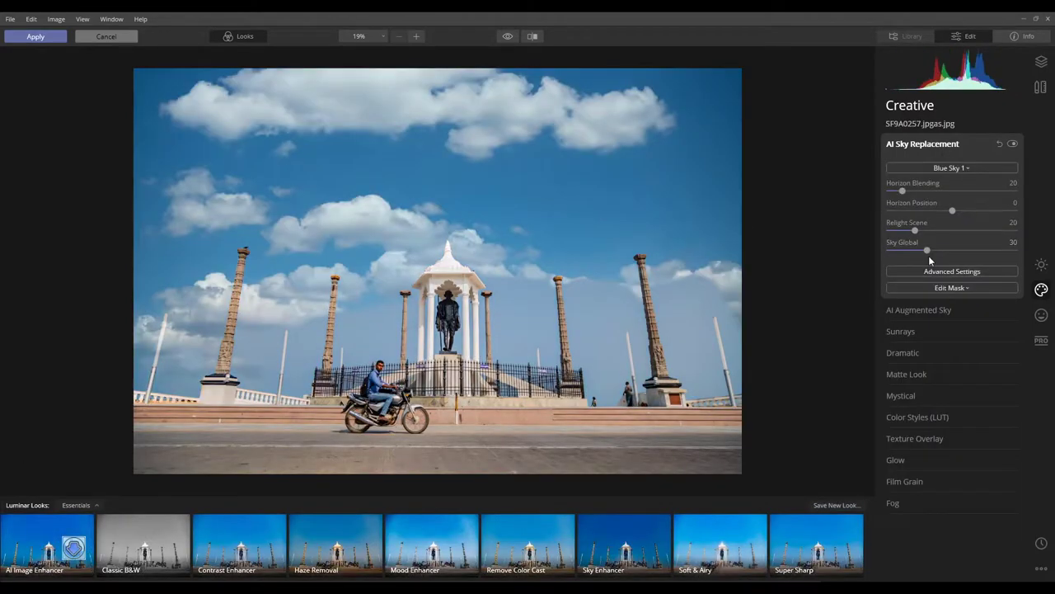
drag(927, 252, 978, 252)
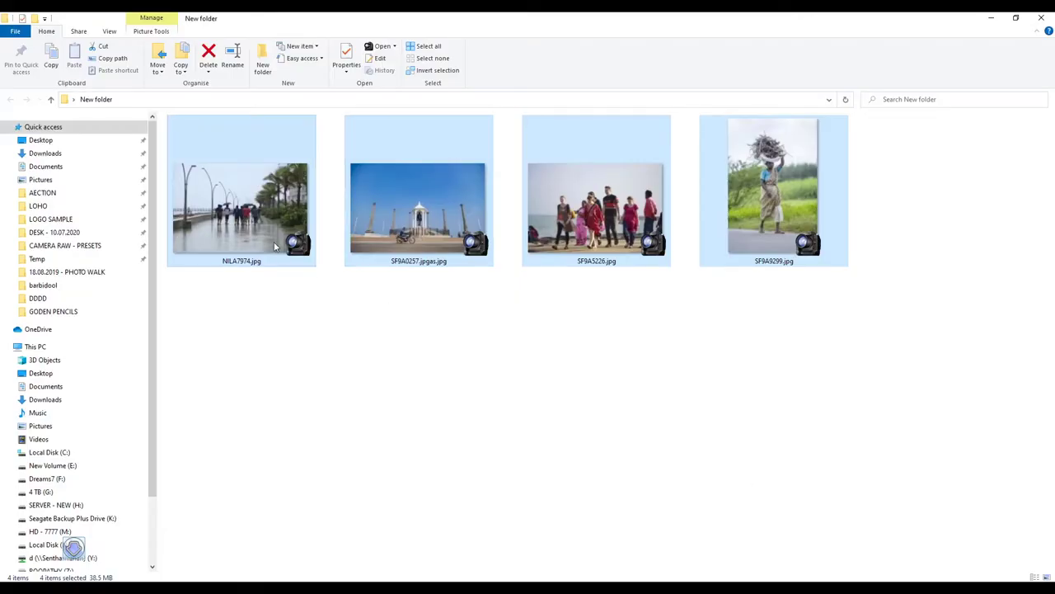
Step: View NILA7974.jpg and the next three photos in Quick View, then close it
double_click(277, 248)
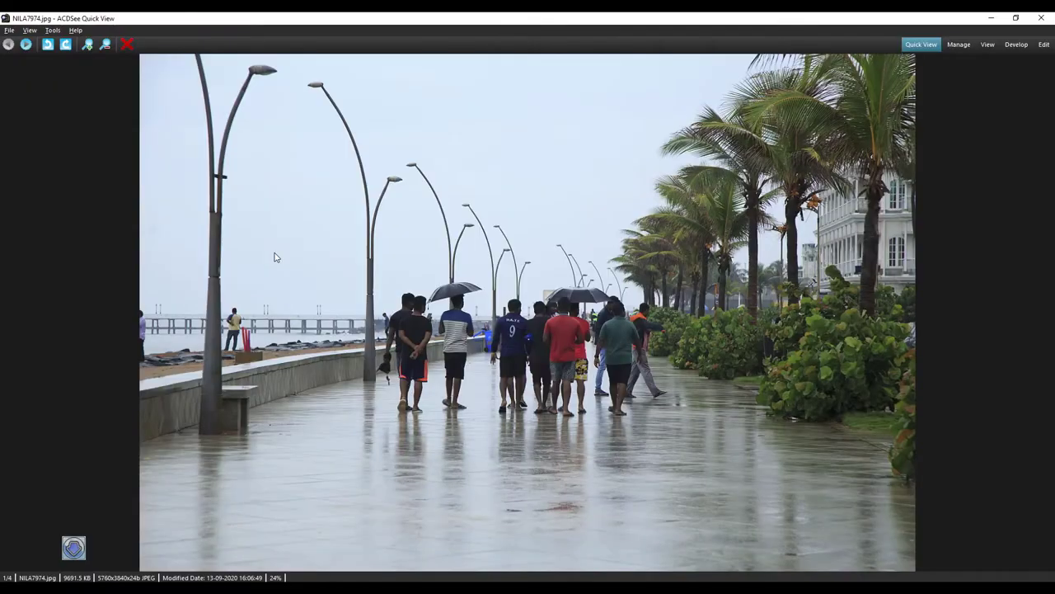
key(Right)
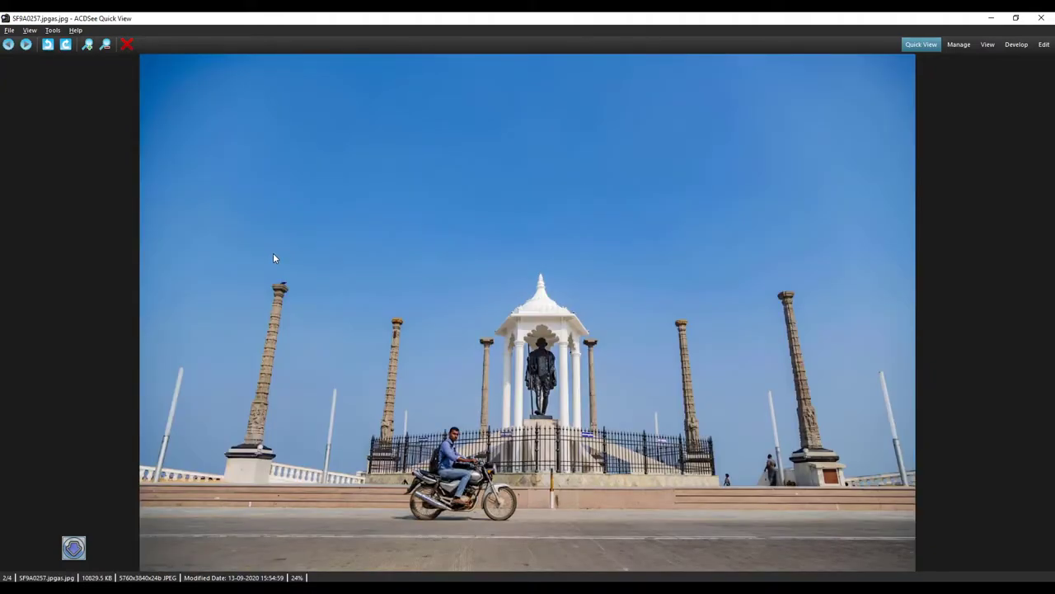
key(Right)
key(Right)
key(Right)
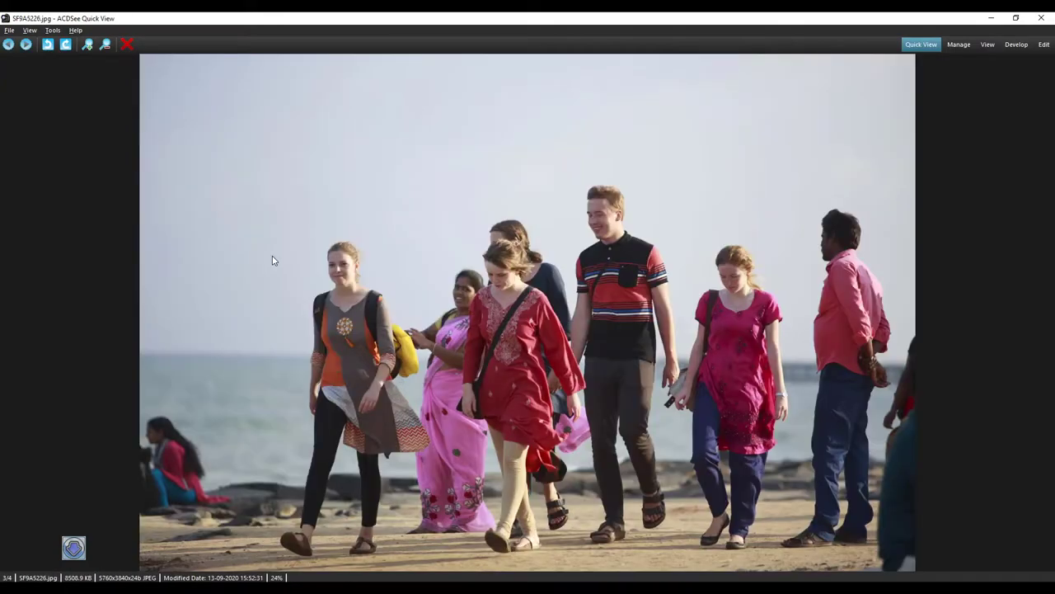
key(Right)
key(Right)
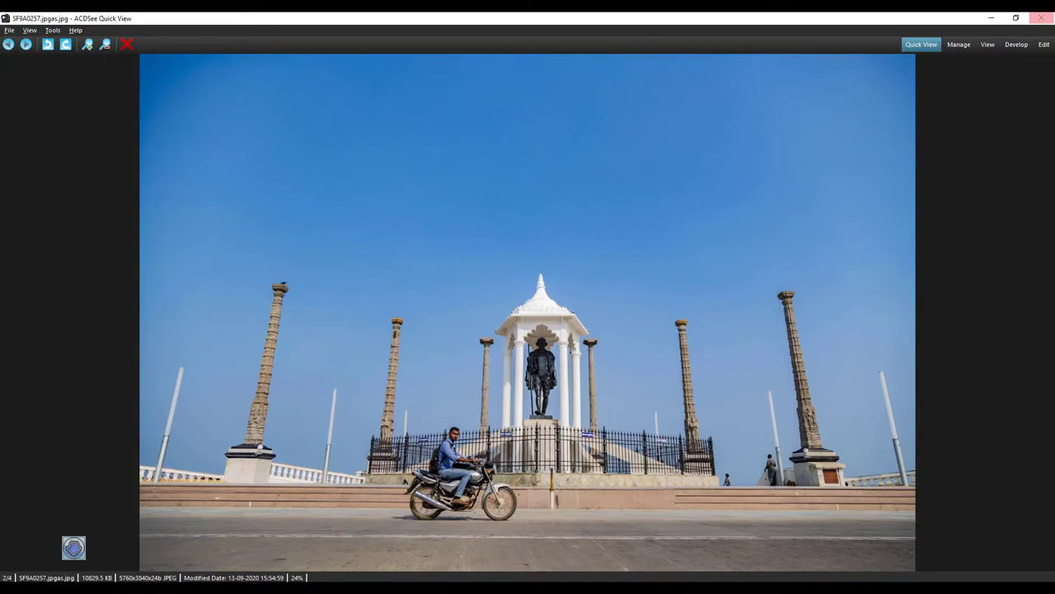
click(1041, 17)
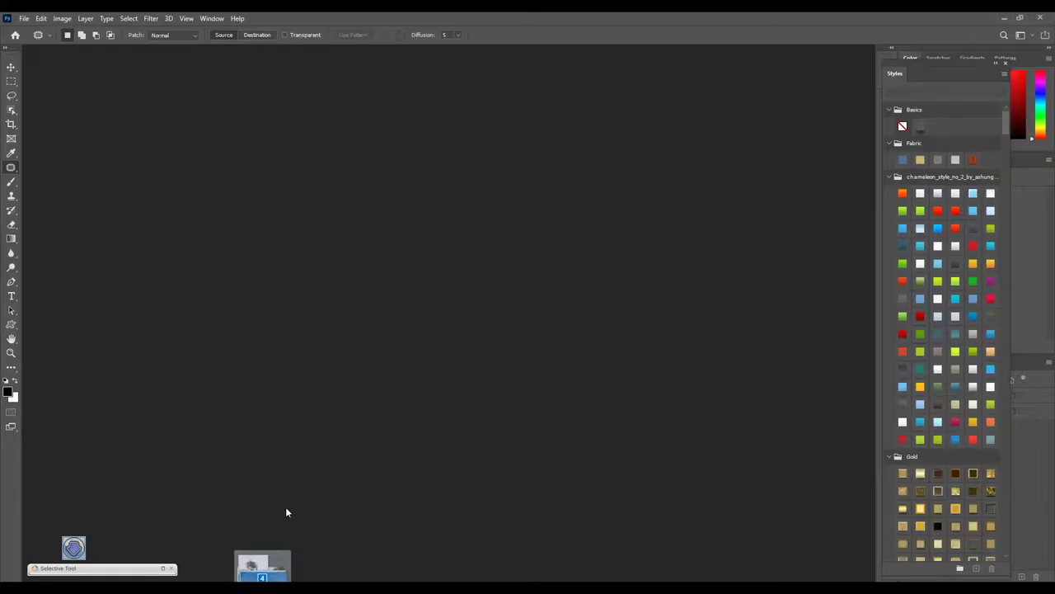
Step: Open the four photos in Photoshop and launch the Luminar 4 filter on NILA7974.jpg
drag(294, 569, 390, 255)
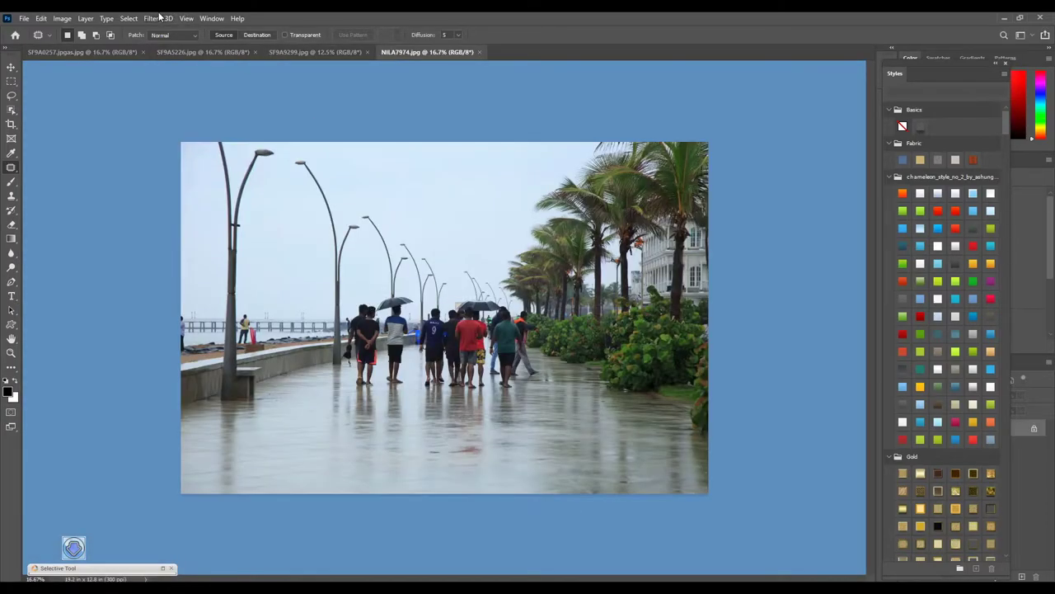
click(150, 18)
mouse_move(176, 325)
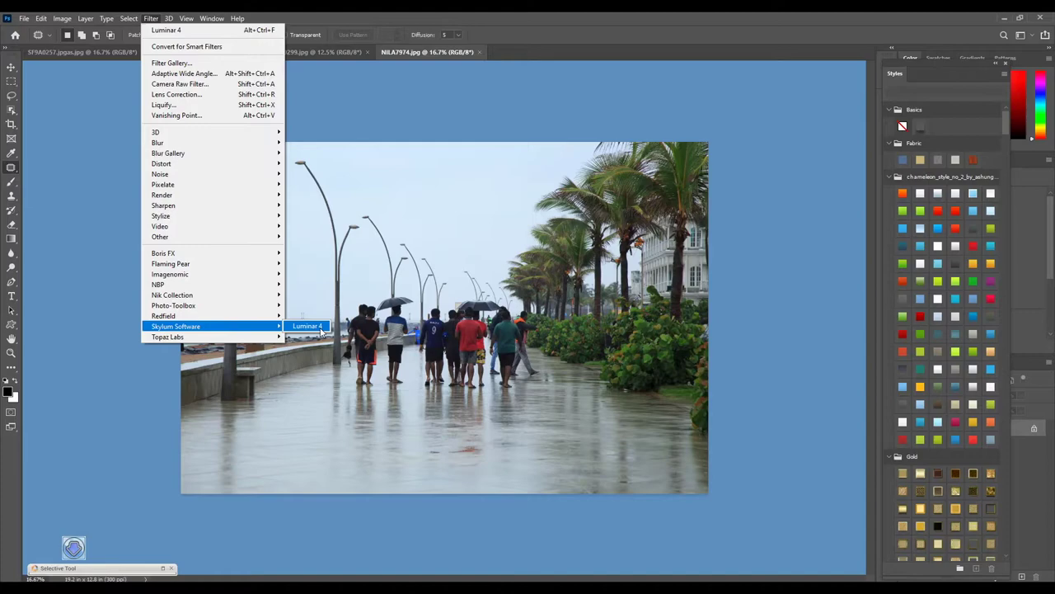
click(307, 326)
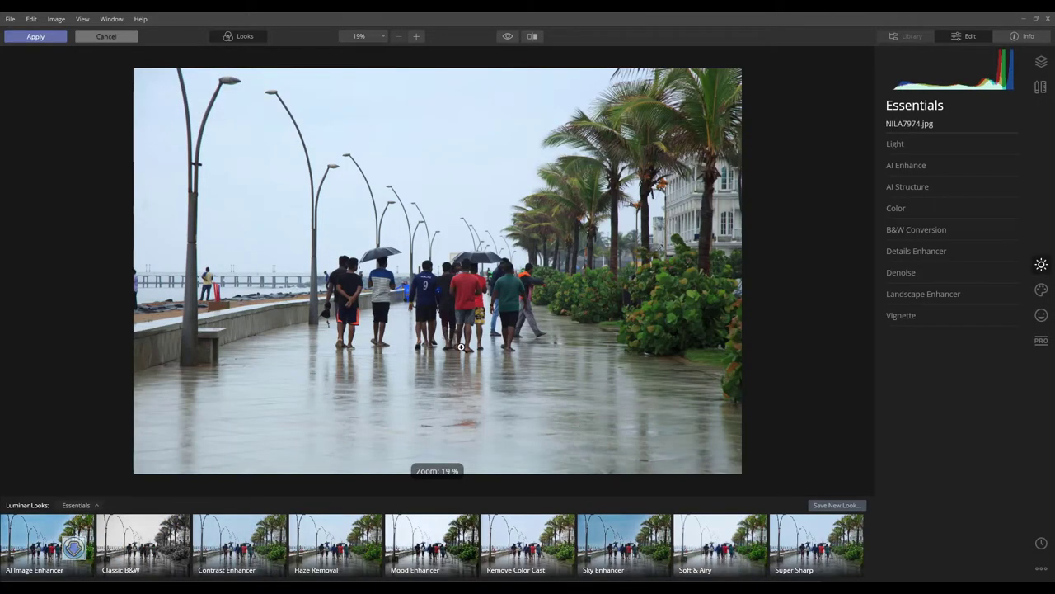
Step: Use Creative > AI Sky Replacement to give the walkway photo the Blue Sky 1 sky
click(1039, 290)
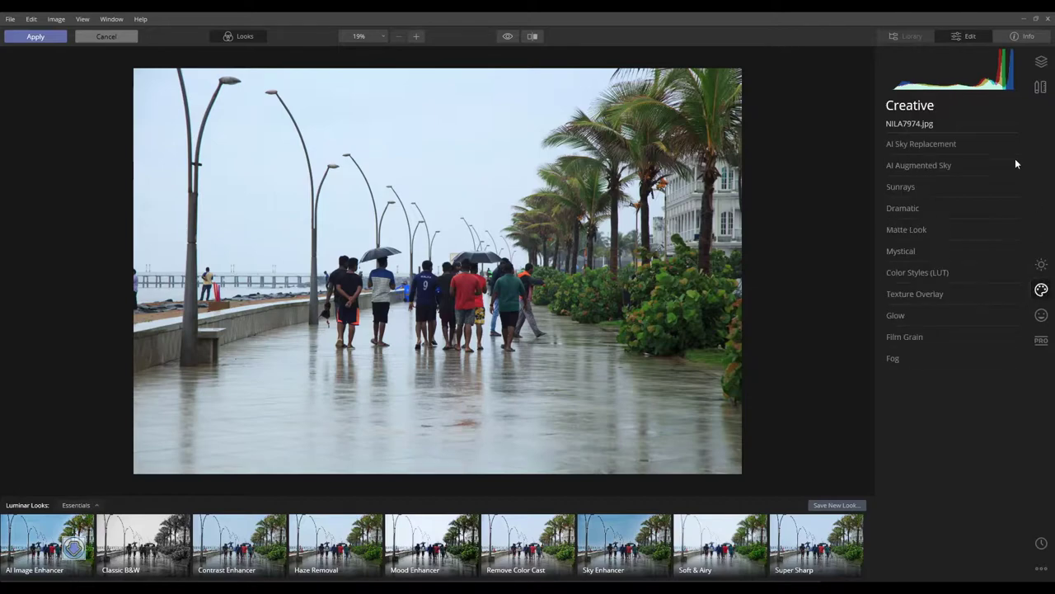
click(939, 145)
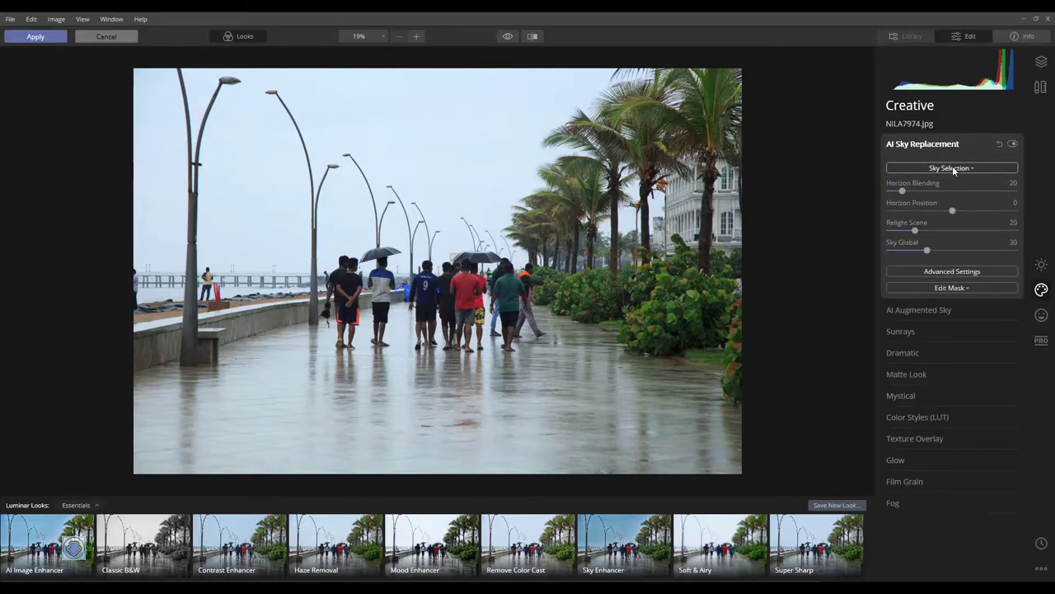
click(953, 168)
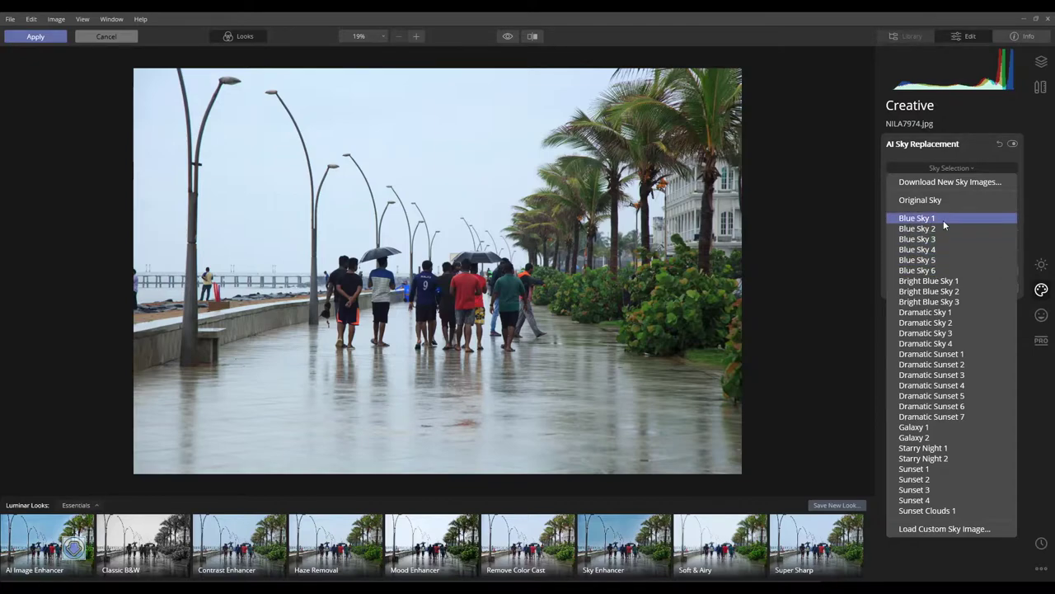
click(944, 220)
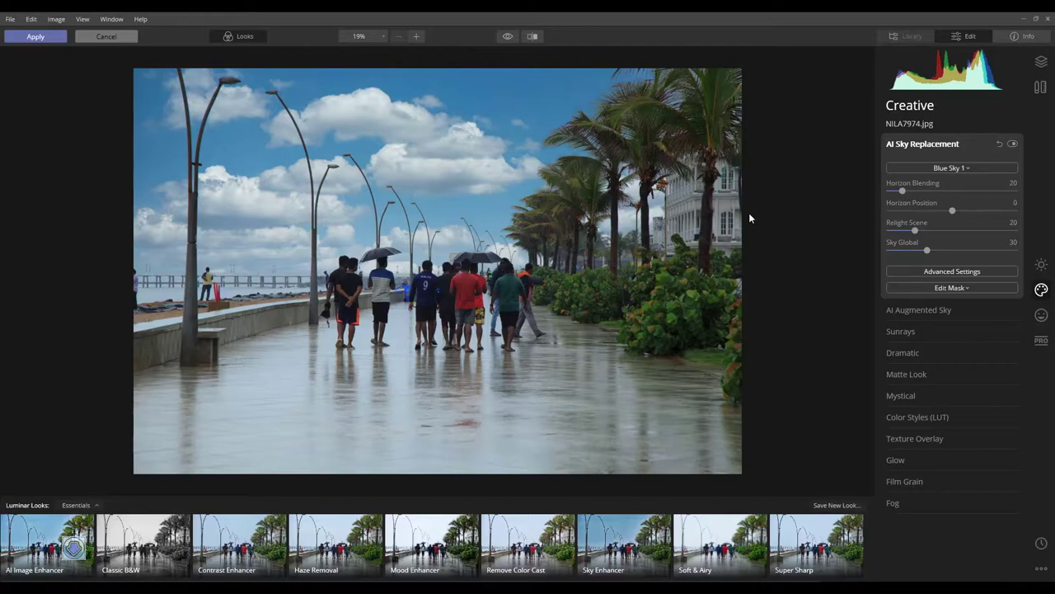
Step: Try Blue Sky 2 through 5, settle on Blue Sky 6, and apply it to the walkway photo
click(956, 168)
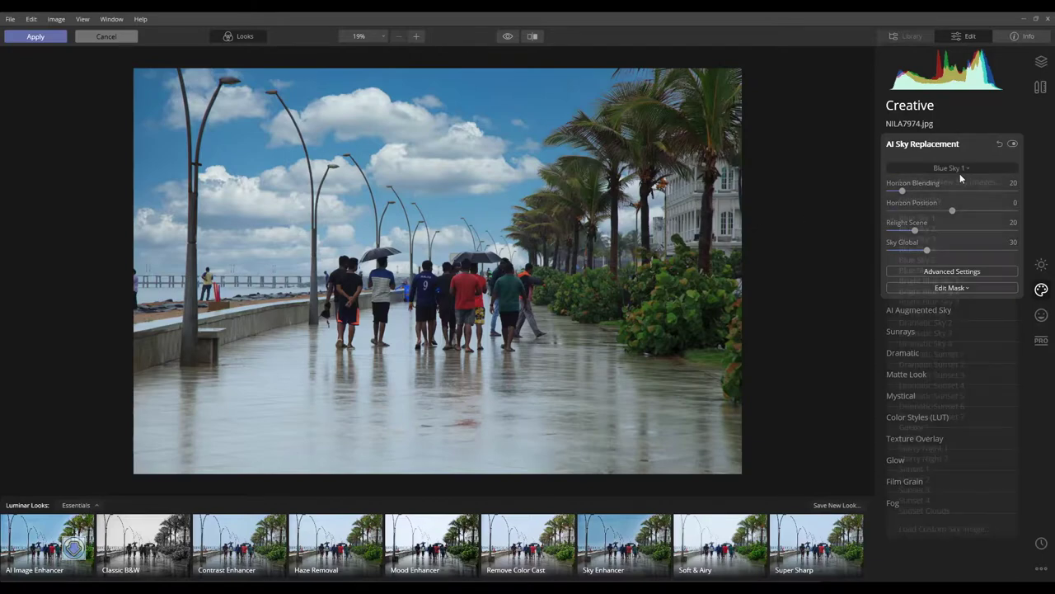
click(941, 228)
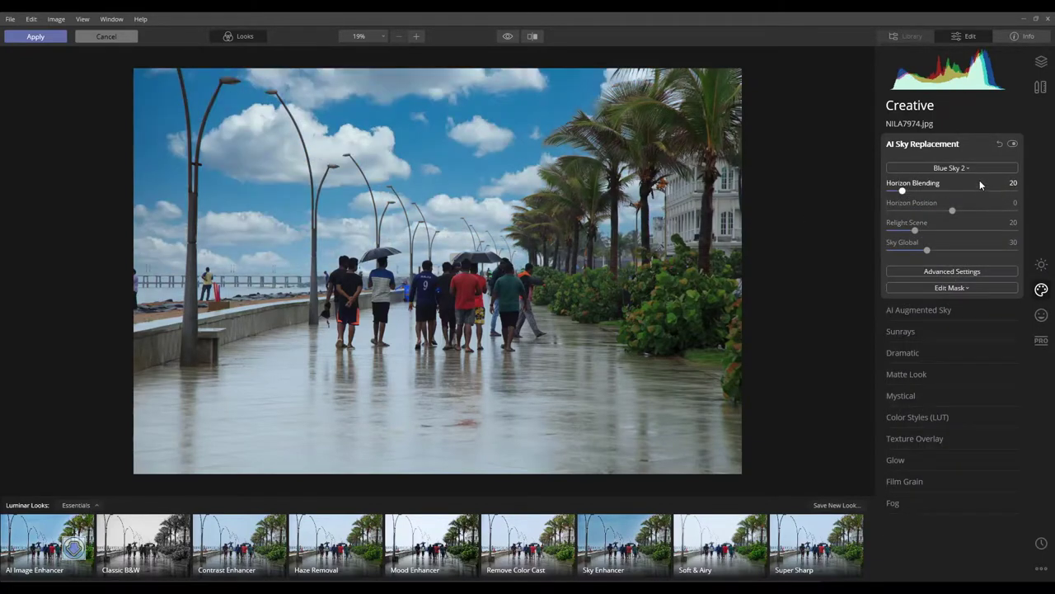
click(956, 169)
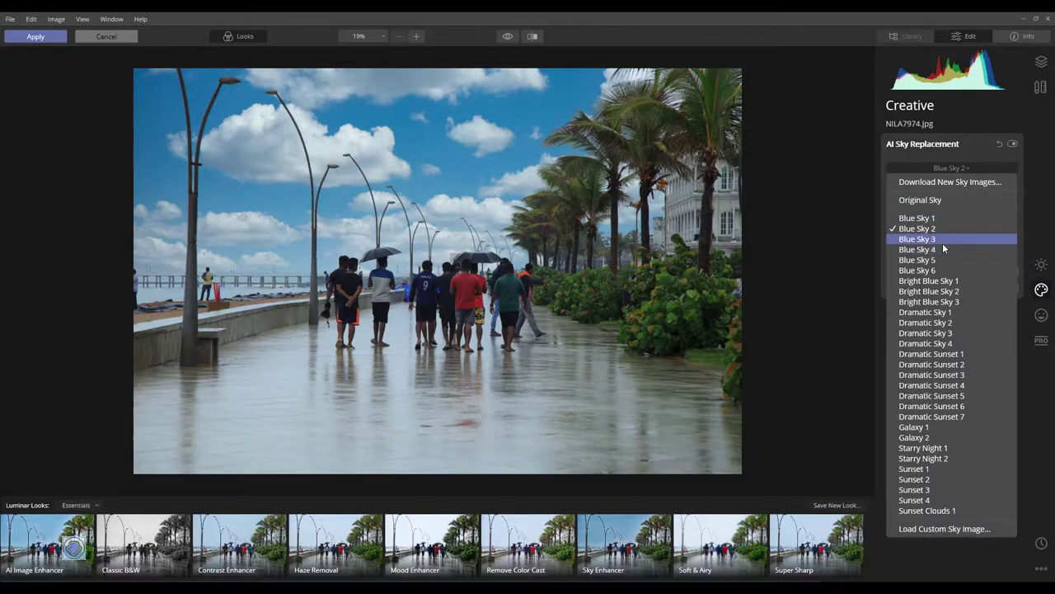
click(940, 238)
click(948, 168)
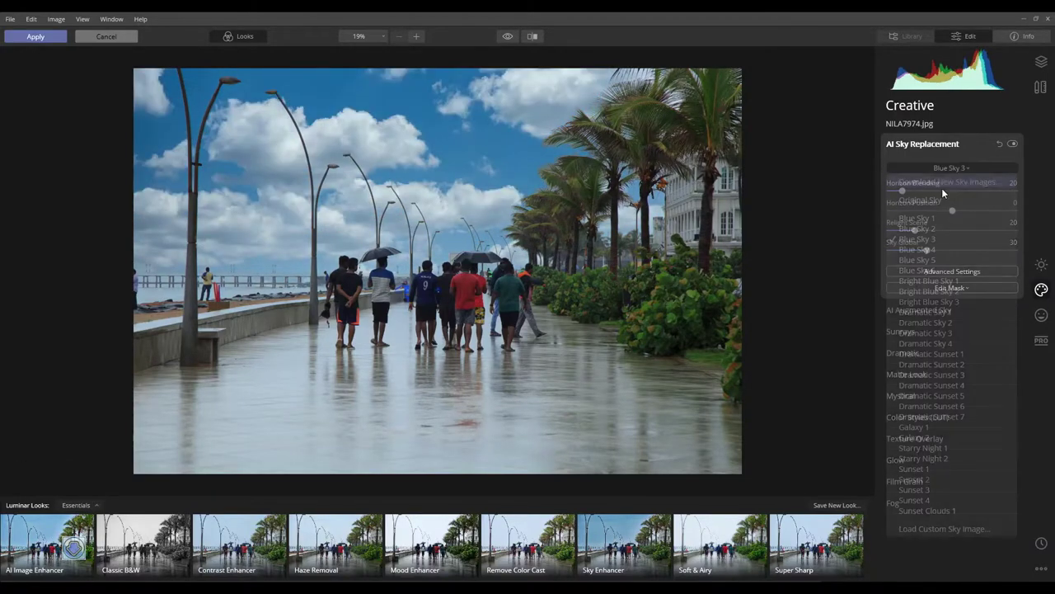
click(932, 248)
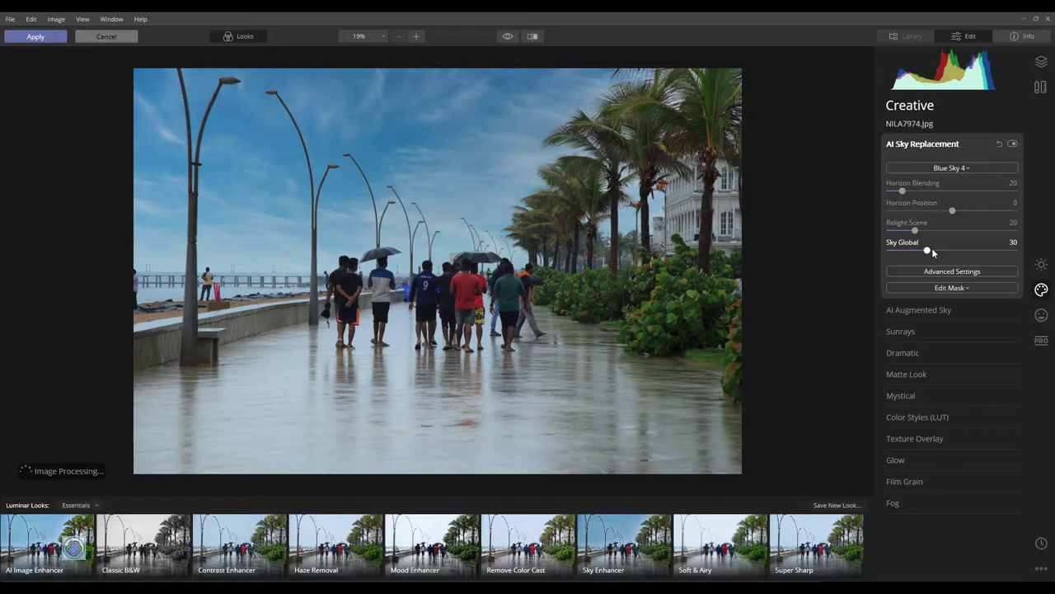
click(952, 168)
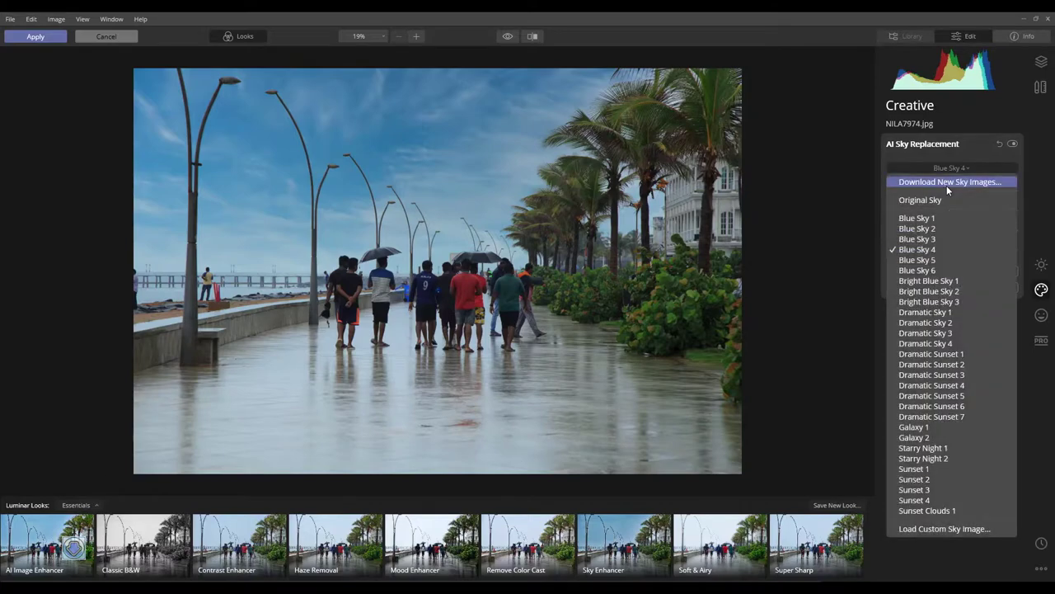
click(945, 260)
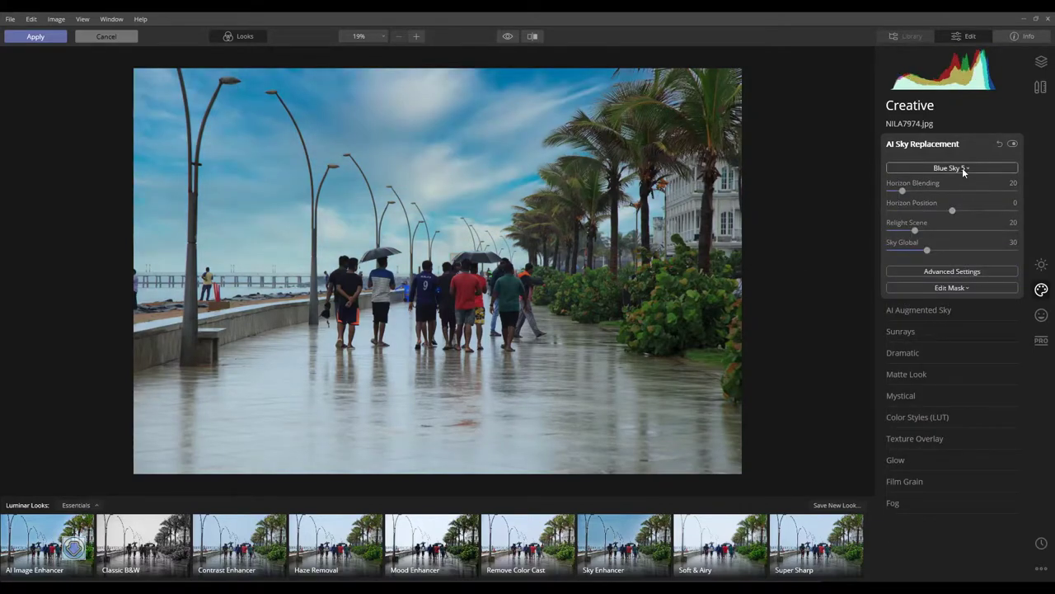
click(952, 168)
click(915, 268)
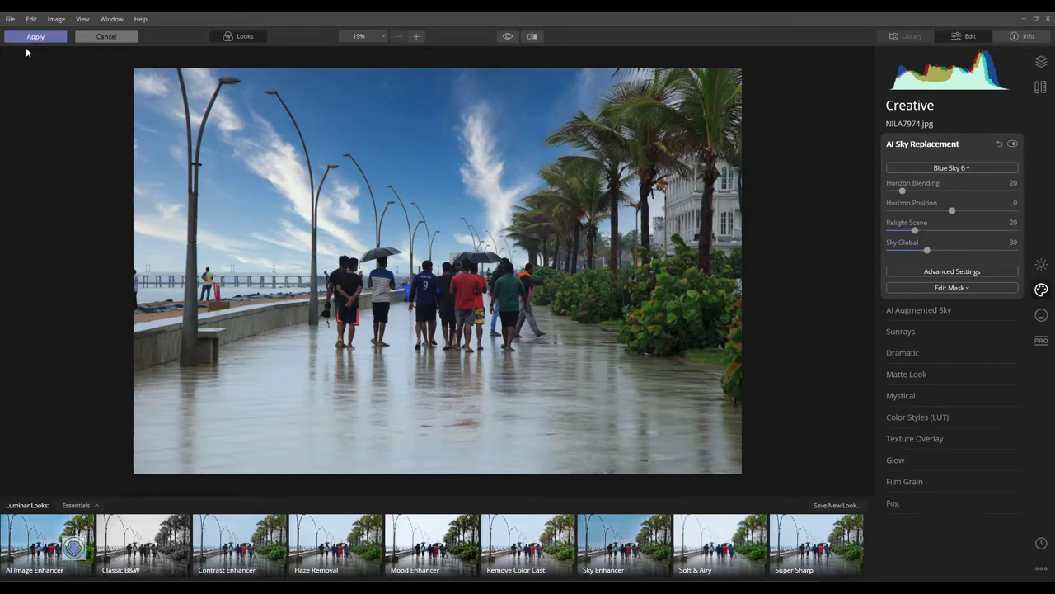
click(54, 40)
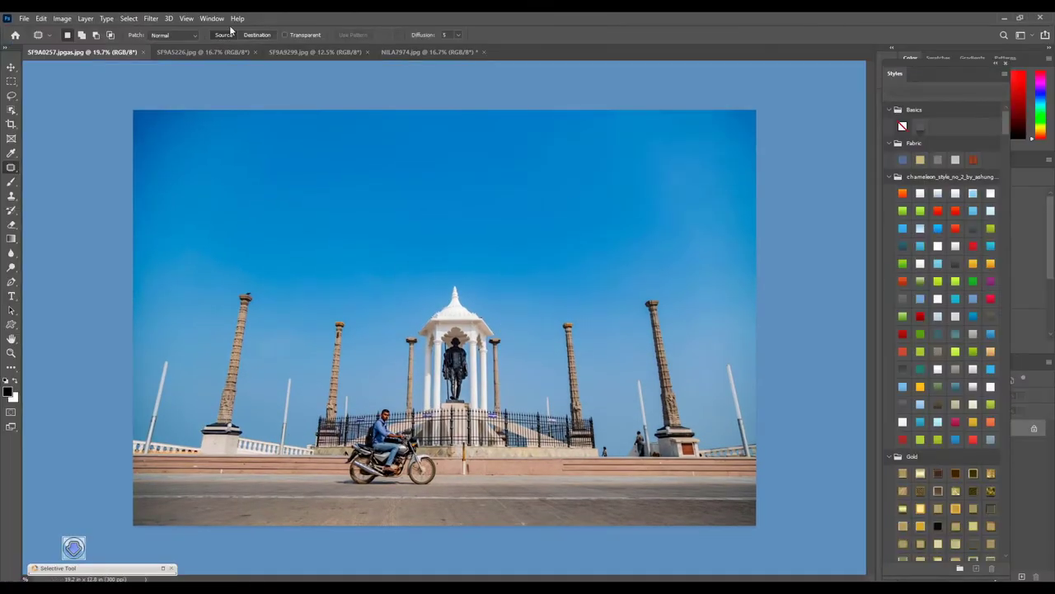
Step: Run Filter > Skylum Software > Luminar 4 on the monument photo SF9A0257.jpg
click(151, 18)
mouse_move(175, 327)
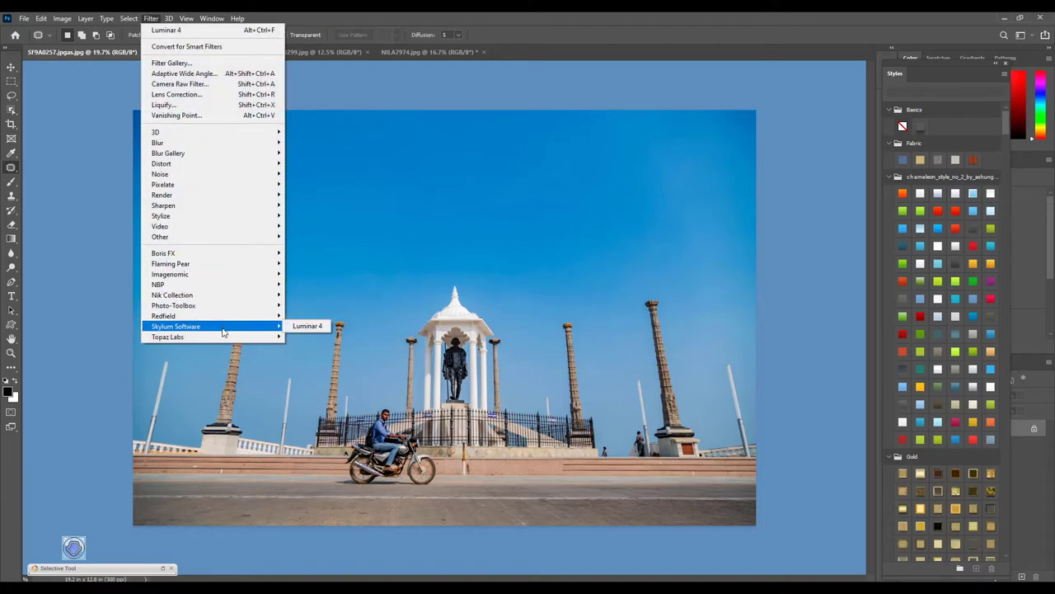
click(312, 328)
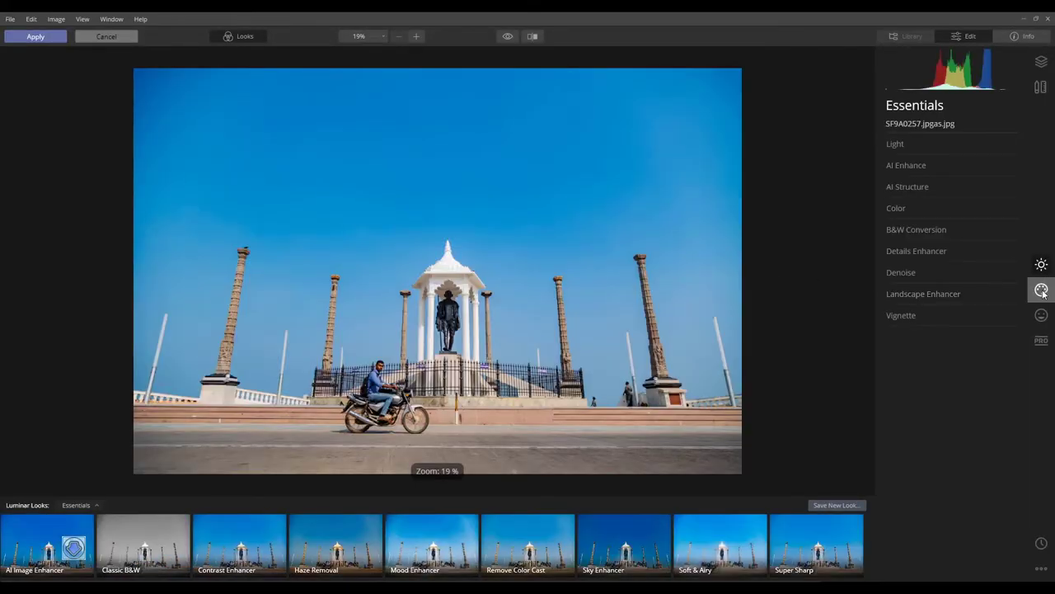
Step: Use Creative > AI Sky Replacement to give the monument photo the Blue Sky 1 sky
click(1041, 290)
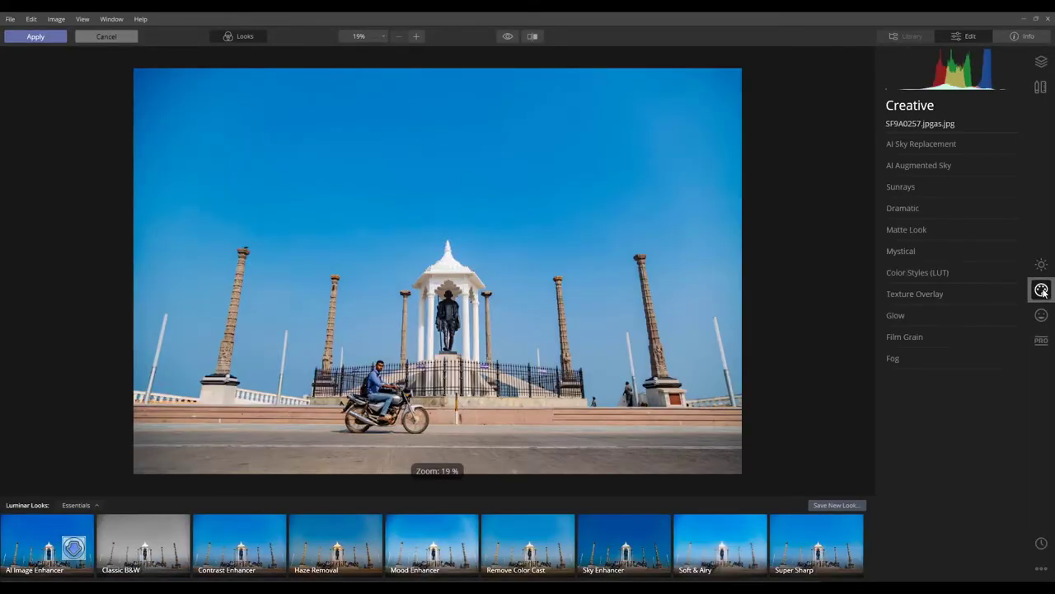
click(928, 144)
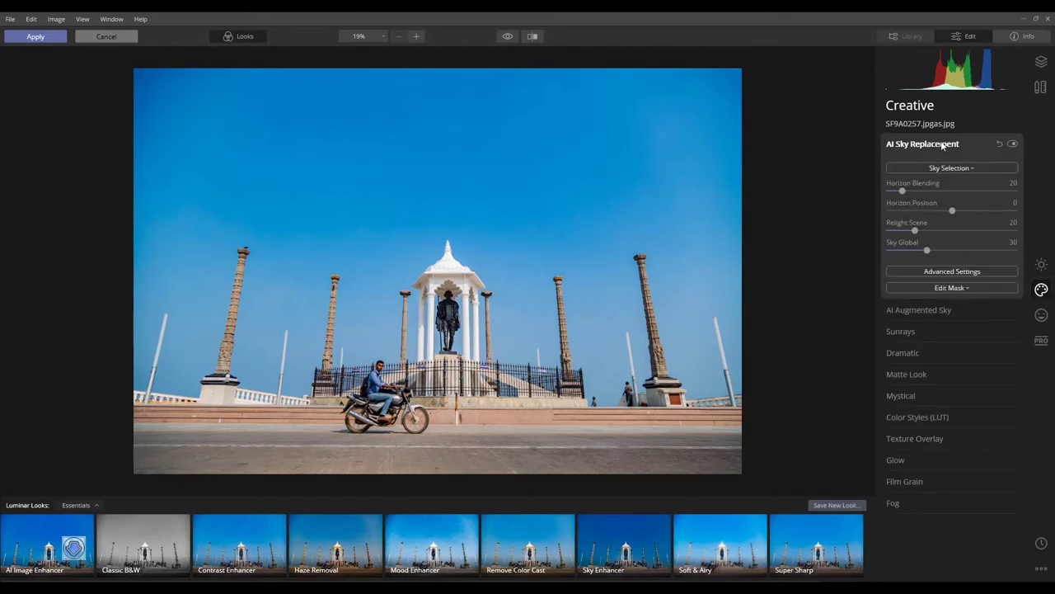
click(956, 169)
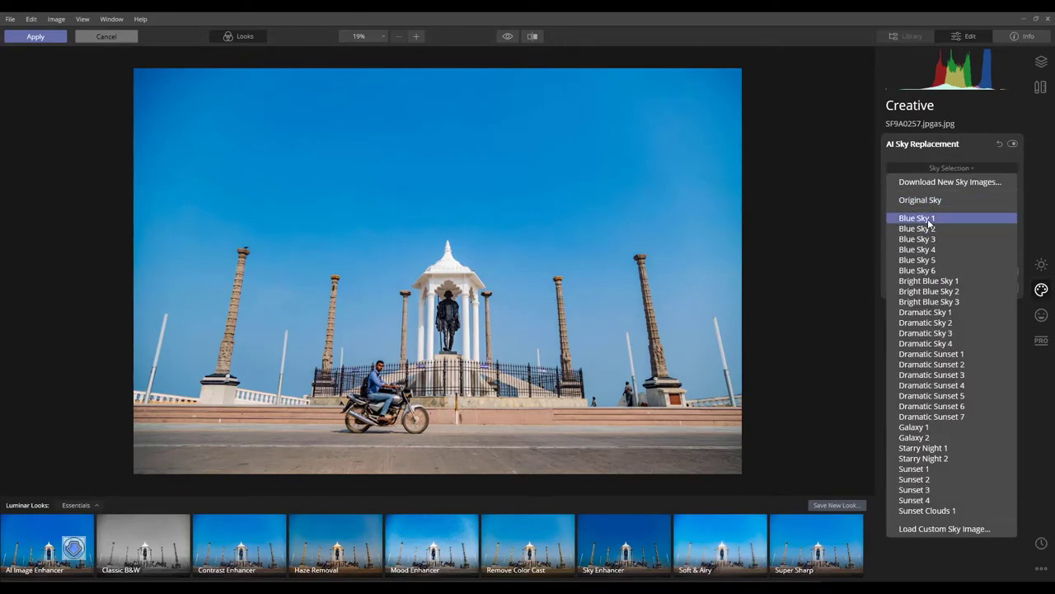
click(929, 219)
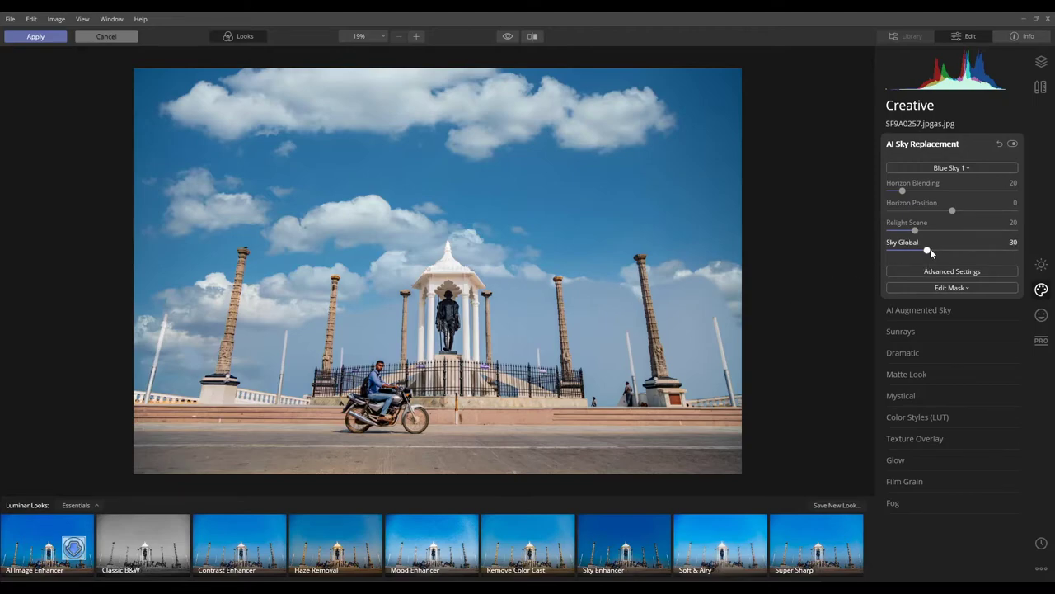
Step: Set Sky Global to 74 and Relight Scene to 29, then apply to the monument photo
drag(928, 250, 977, 251)
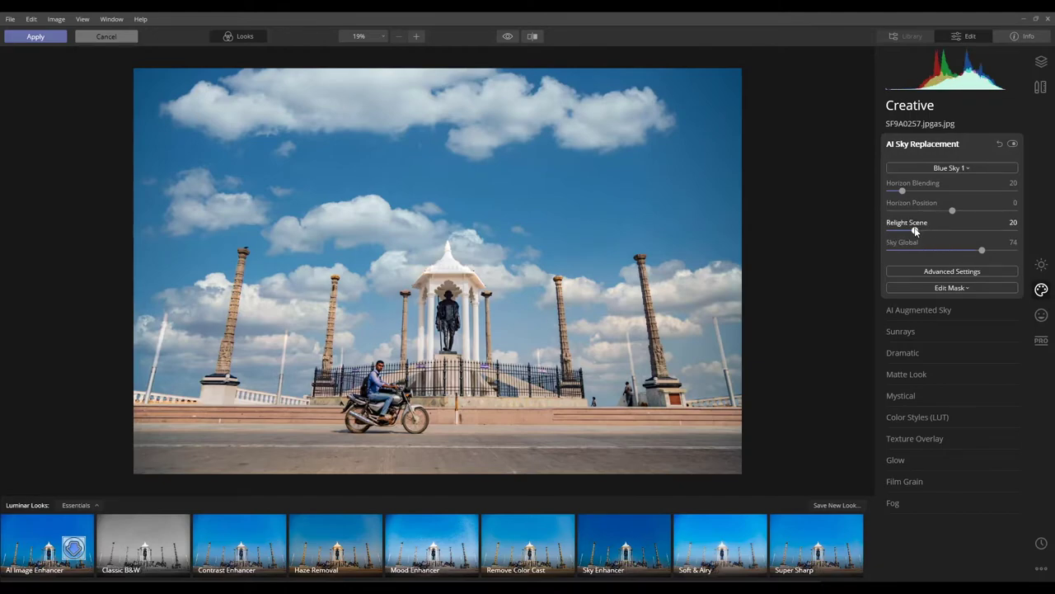
drag(915, 232, 926, 233)
click(48, 37)
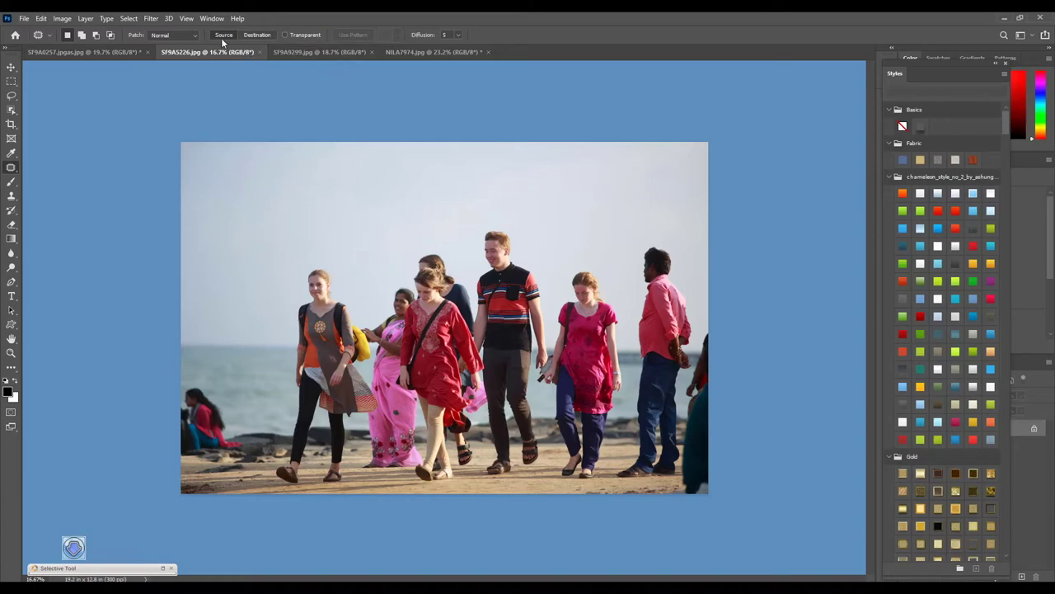
Step: Run Filter > Skylum Software > Luminar 4 on the beach photo SF9A5226.jpg
click(151, 18)
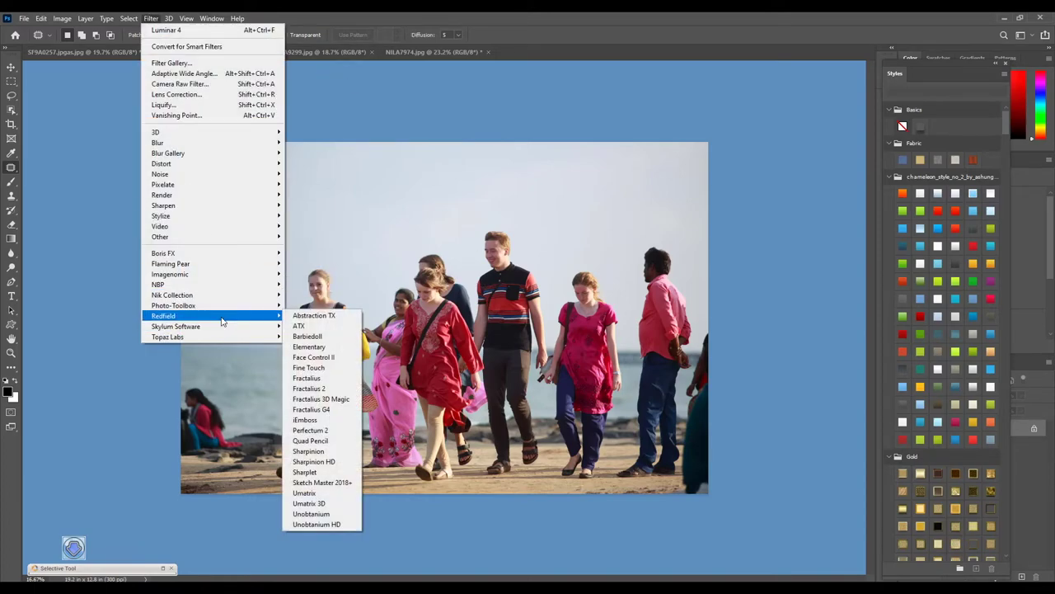
mouse_move(175, 327)
click(325, 327)
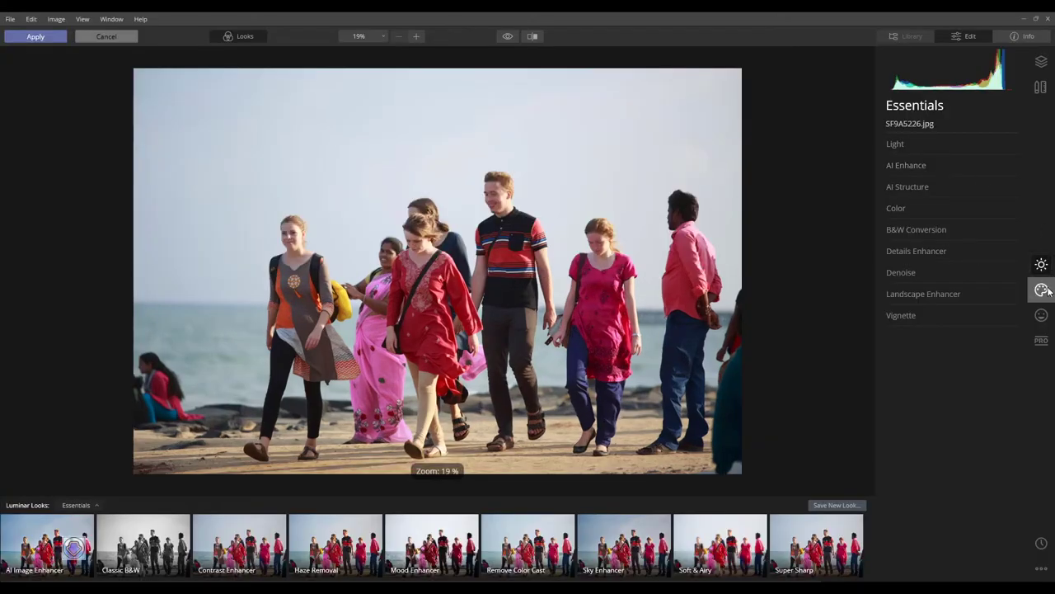
Step: Try Dramatic Sky 1 on the beach photo, then switch to Bright Blue Sky 3
click(933, 145)
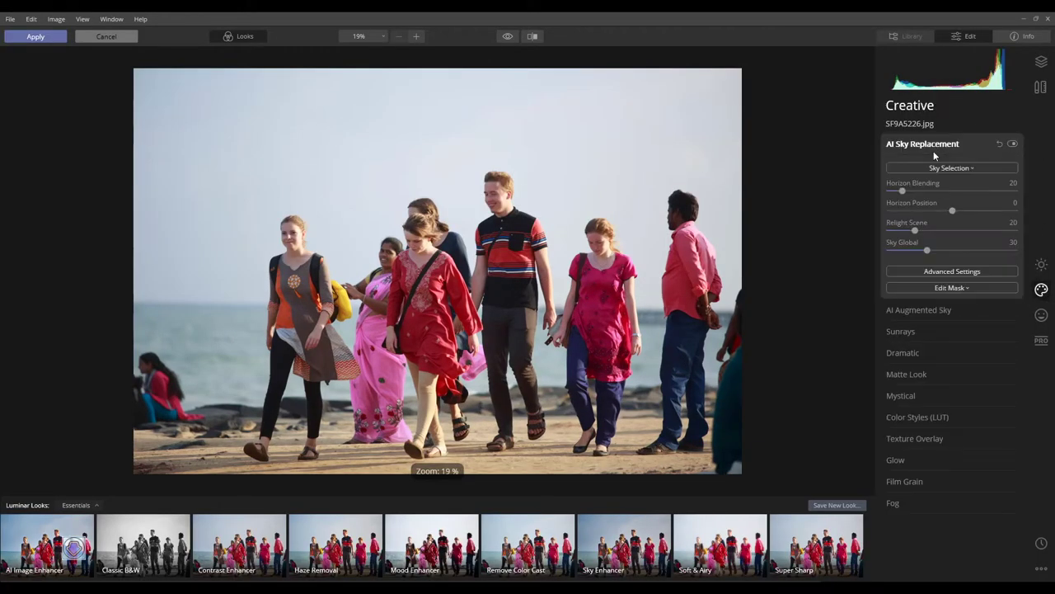
click(955, 169)
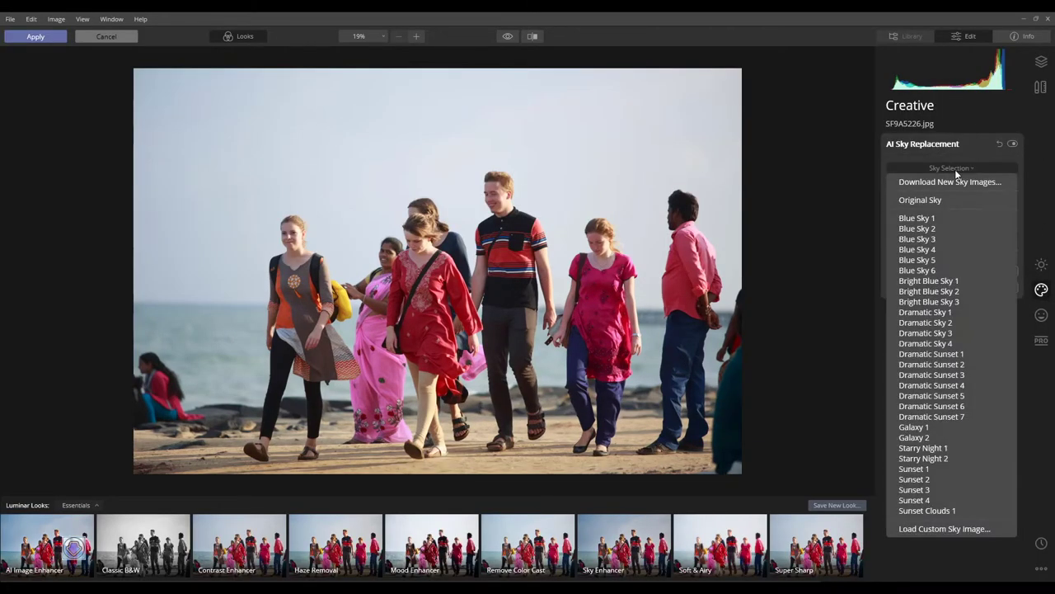
click(949, 312)
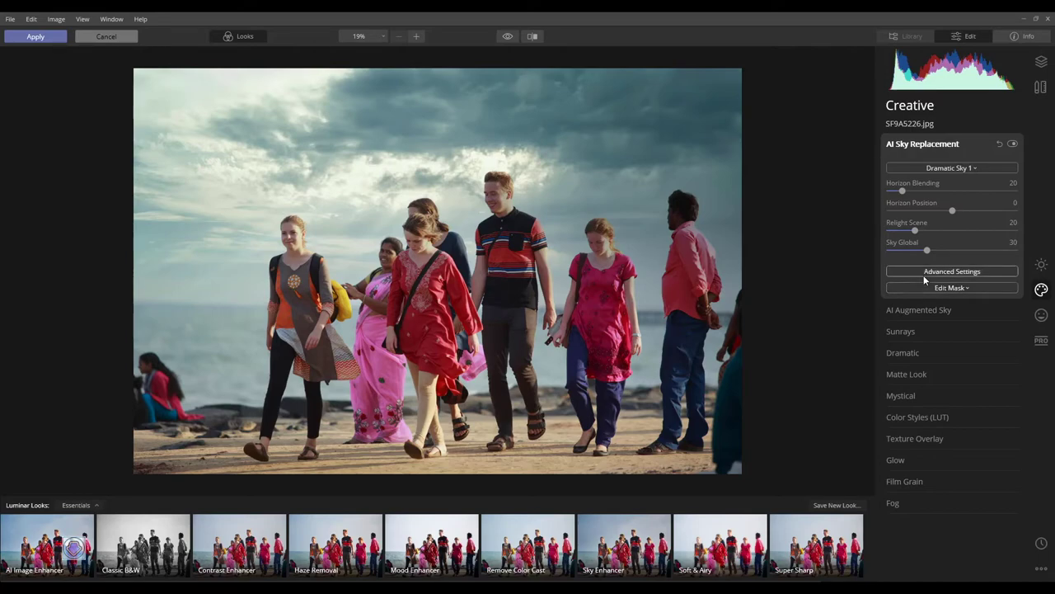
click(956, 169)
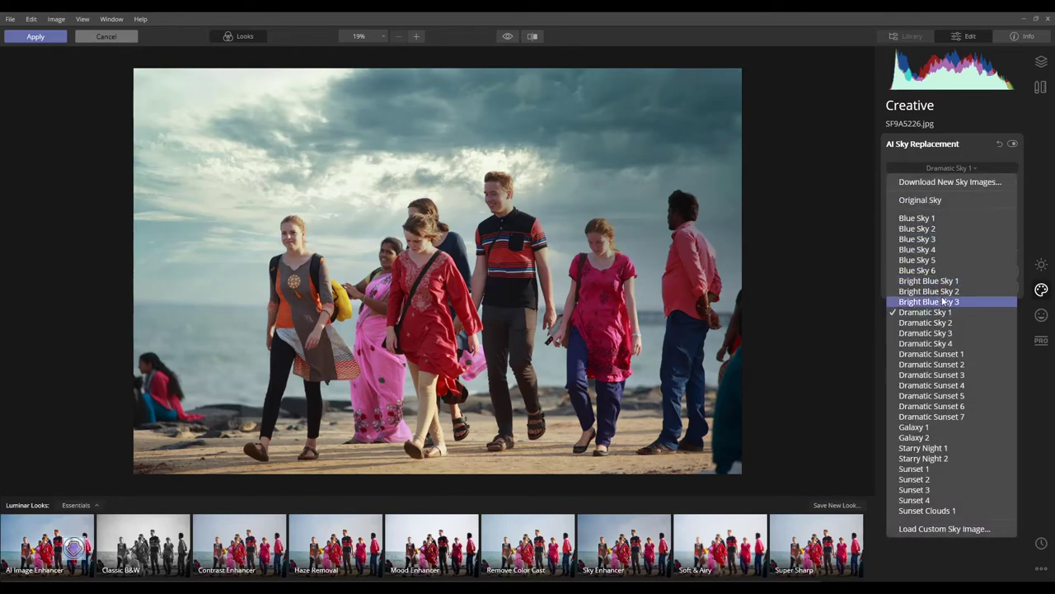
click(943, 301)
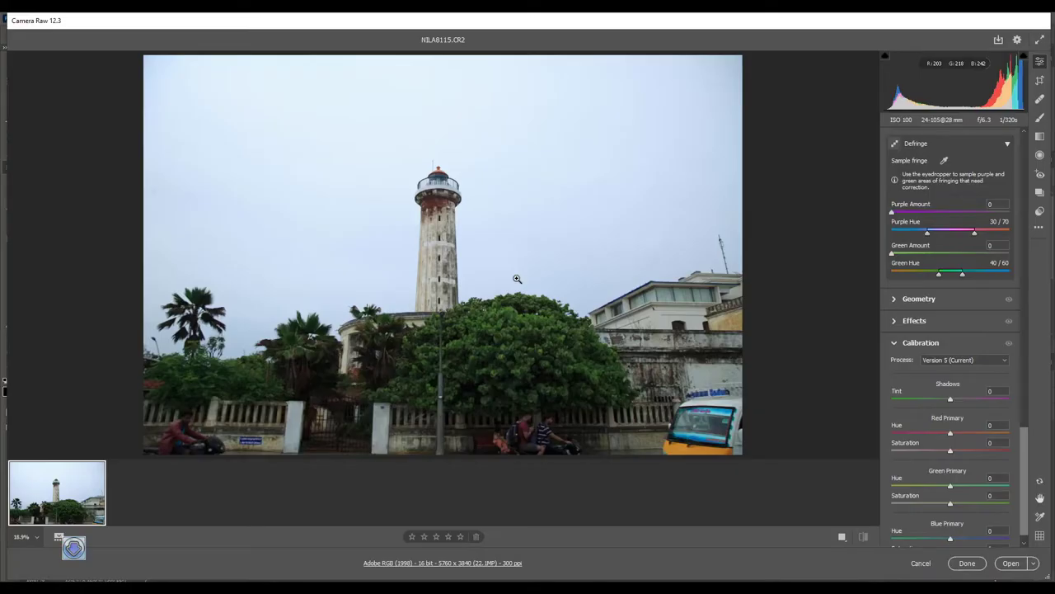
Step: Open NILA8115.CR2 from Camera Raw into Photoshop and send it to the Luminar 4 filter
click(1011, 563)
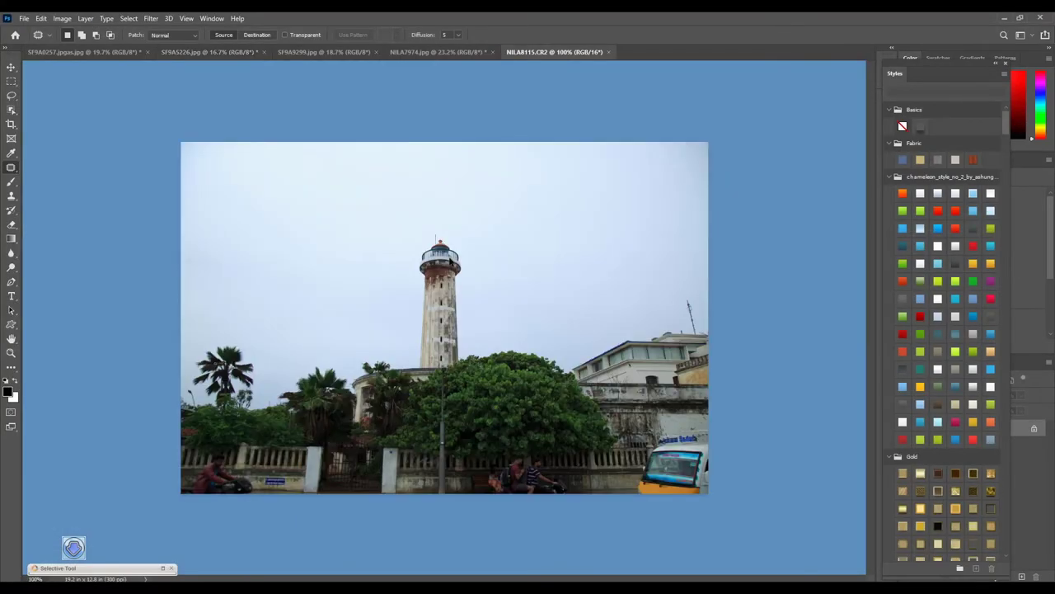
click(152, 18)
mouse_move(174, 305)
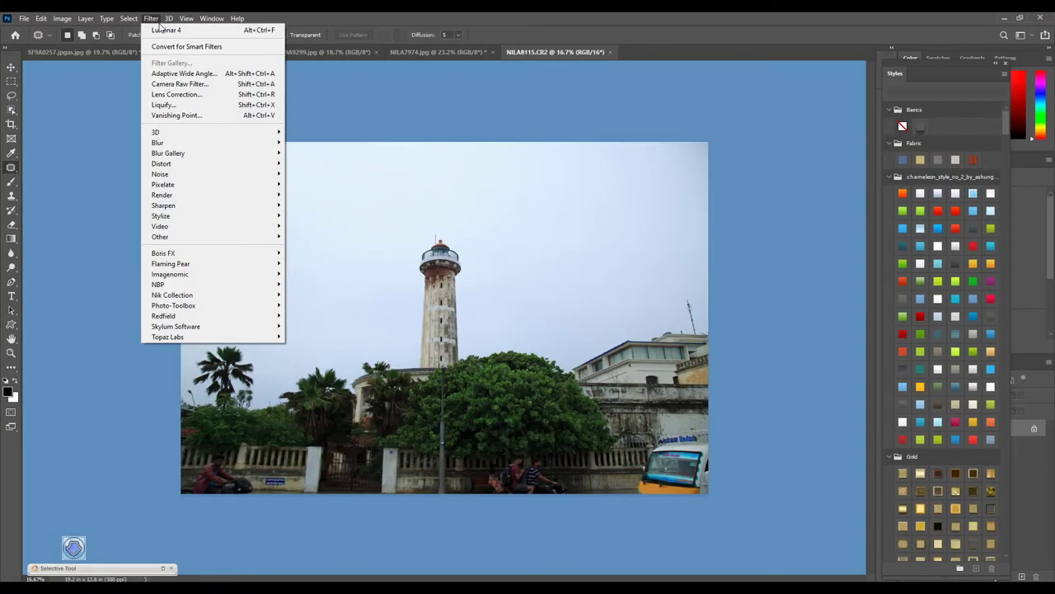
mouse_move(176, 326)
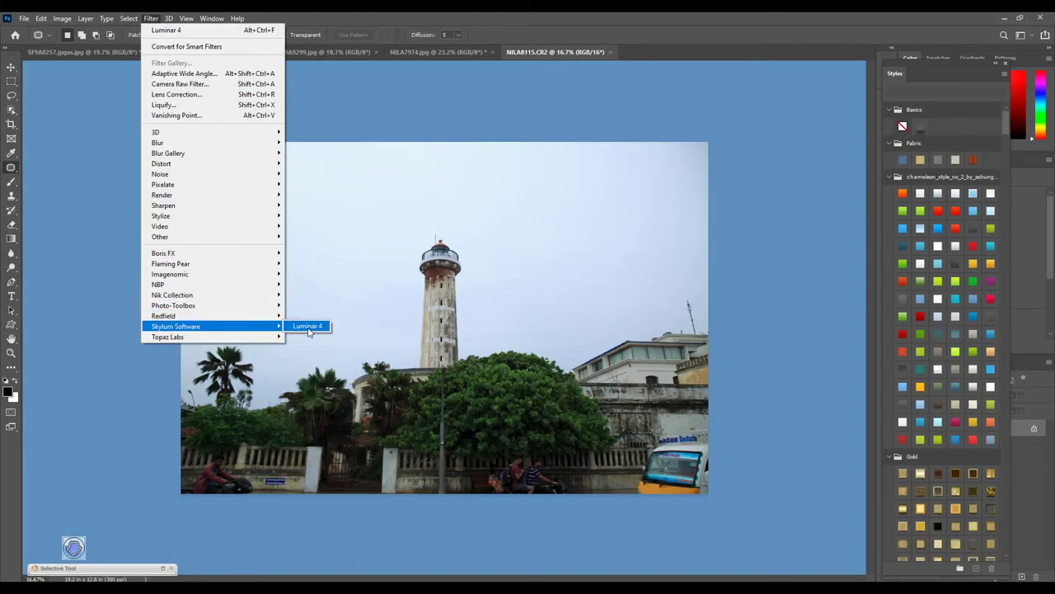
click(310, 327)
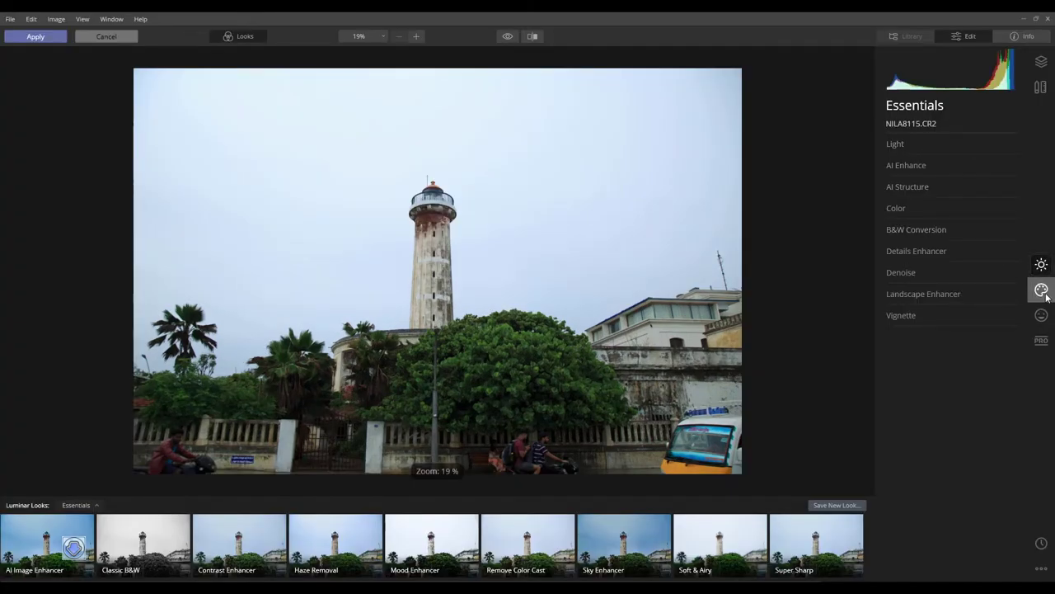
Step: Choose the Galaxy 1 Milky Way sky in the Creative tools' AI Sky Replacement
click(1044, 292)
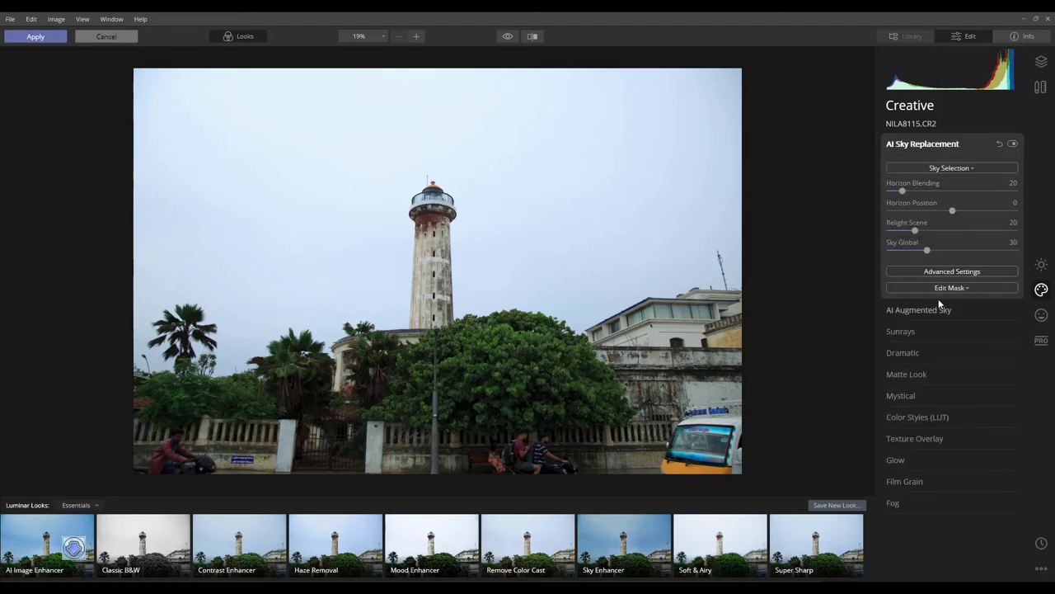
click(958, 168)
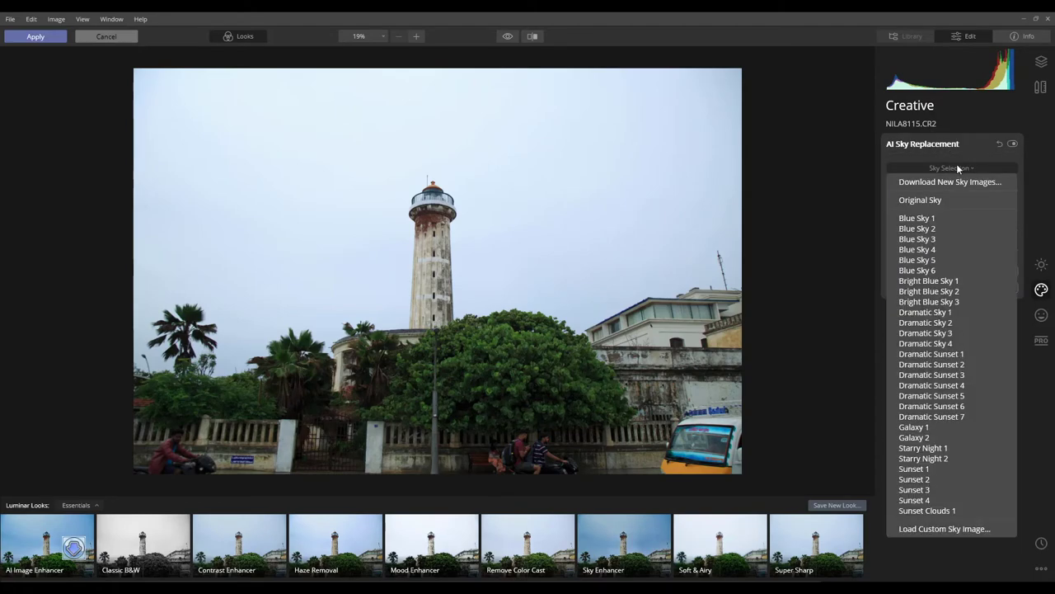
click(930, 427)
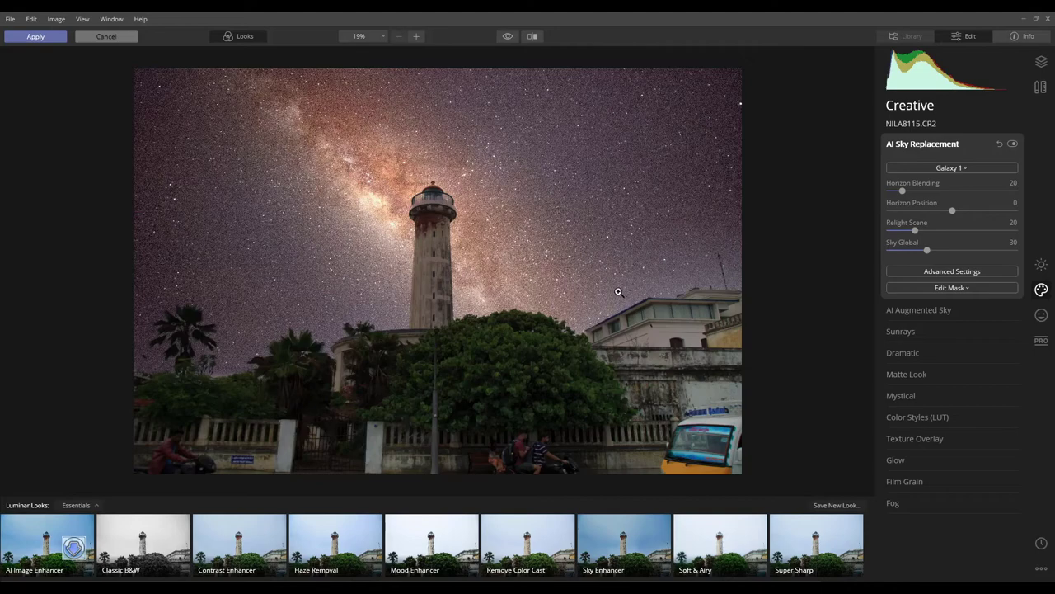
Step: Stack two new adjustment layers on the lighthouse photo and show Adjustment Layer 2's Essentials tools
click(1041, 61)
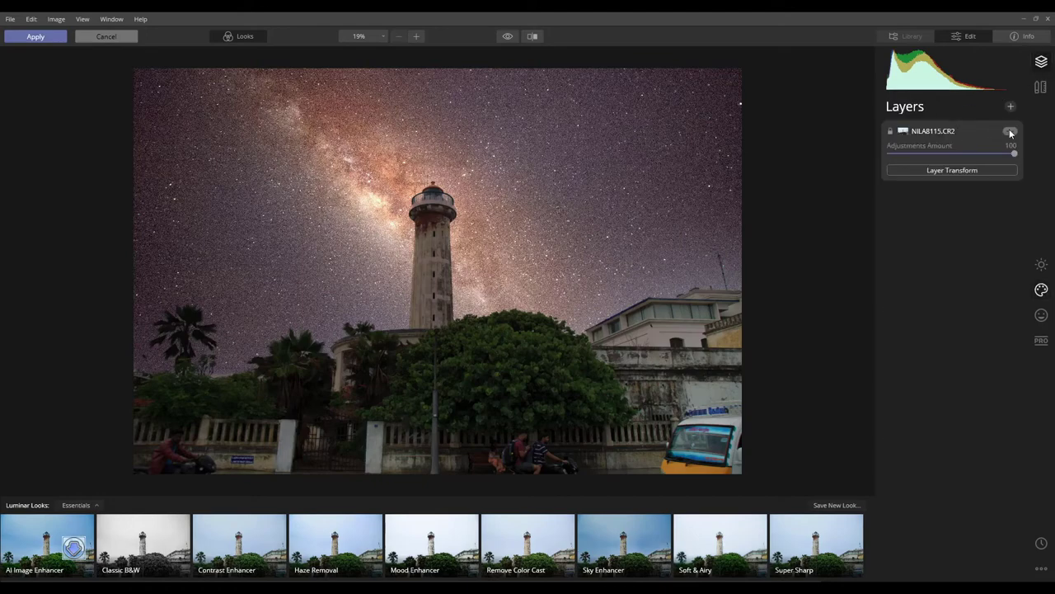
click(1010, 106)
click(981, 118)
click(981, 118)
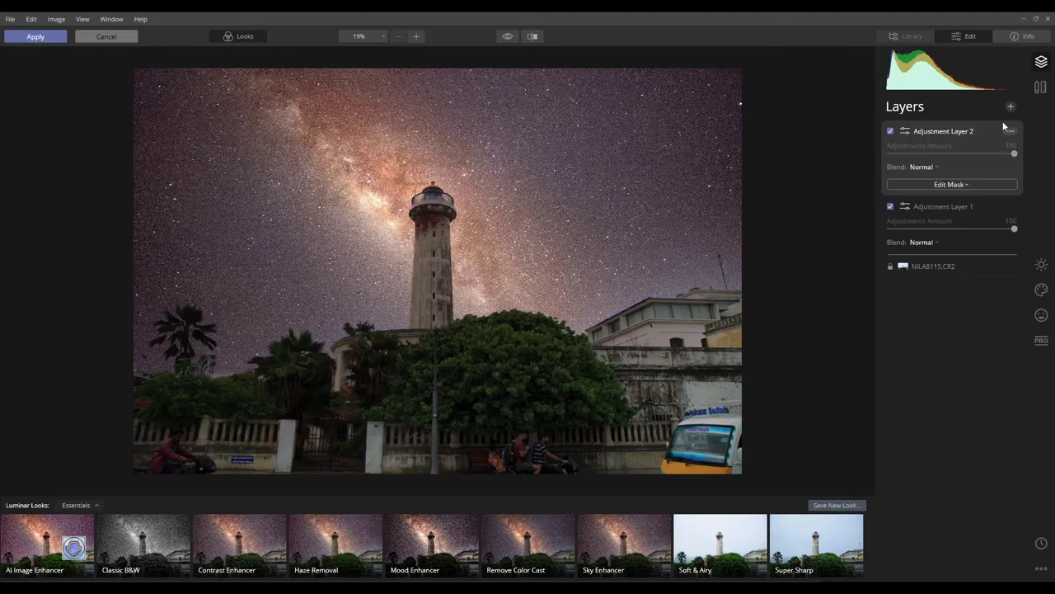
click(1041, 266)
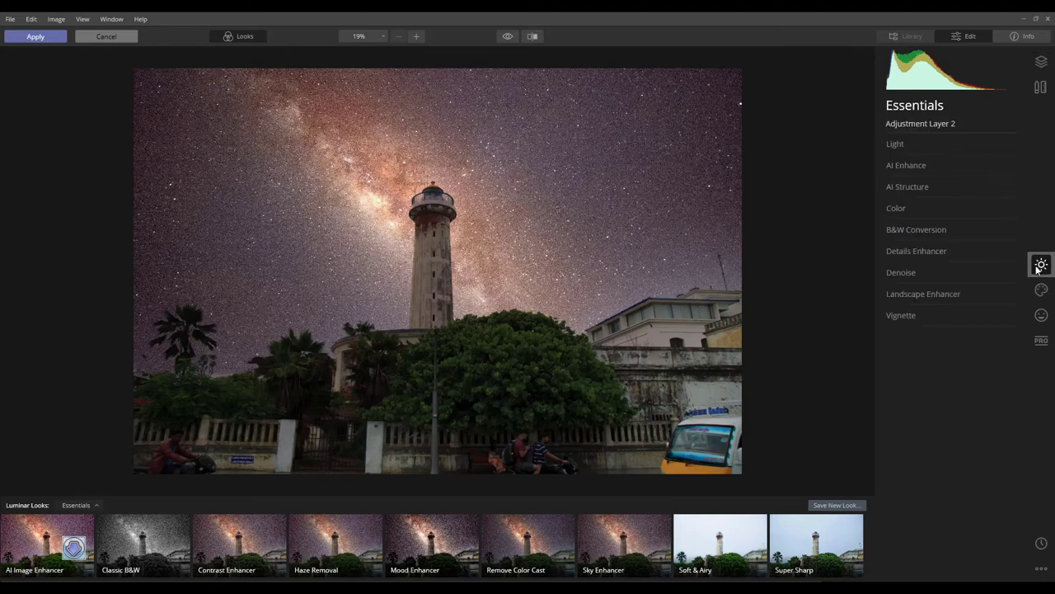
Step: In Adjustment Layer 2's Light settings, set Temperature to -40 and Exposure to -2.89
click(929, 144)
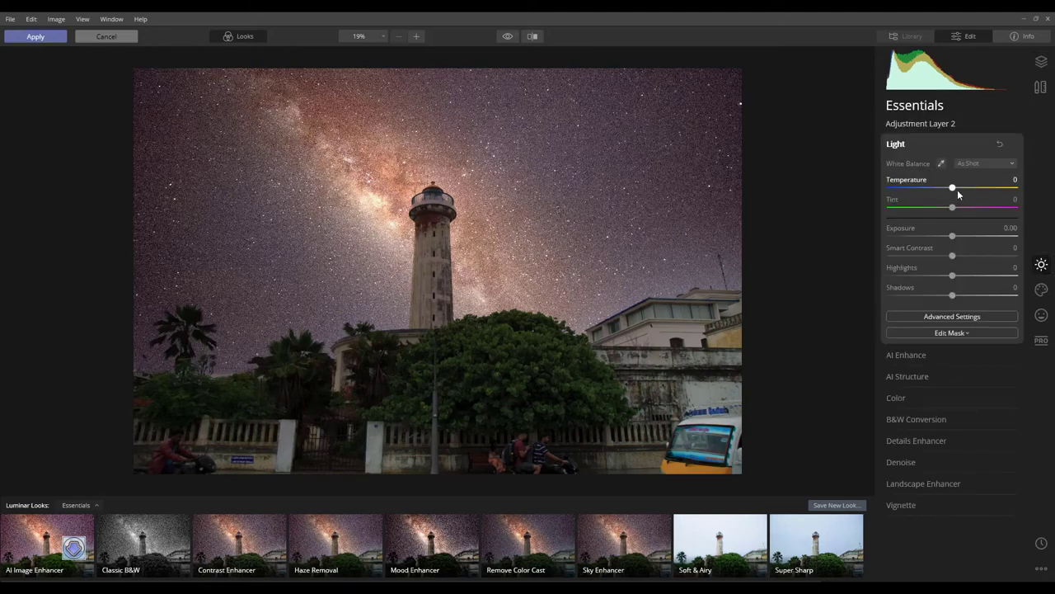
drag(952, 188, 927, 189)
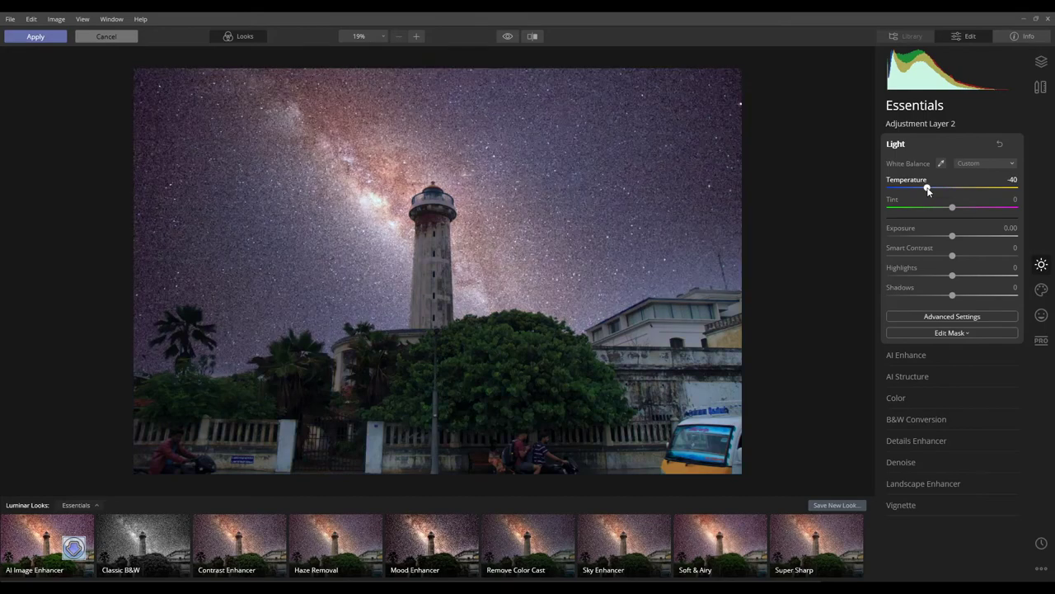
drag(952, 236, 916, 236)
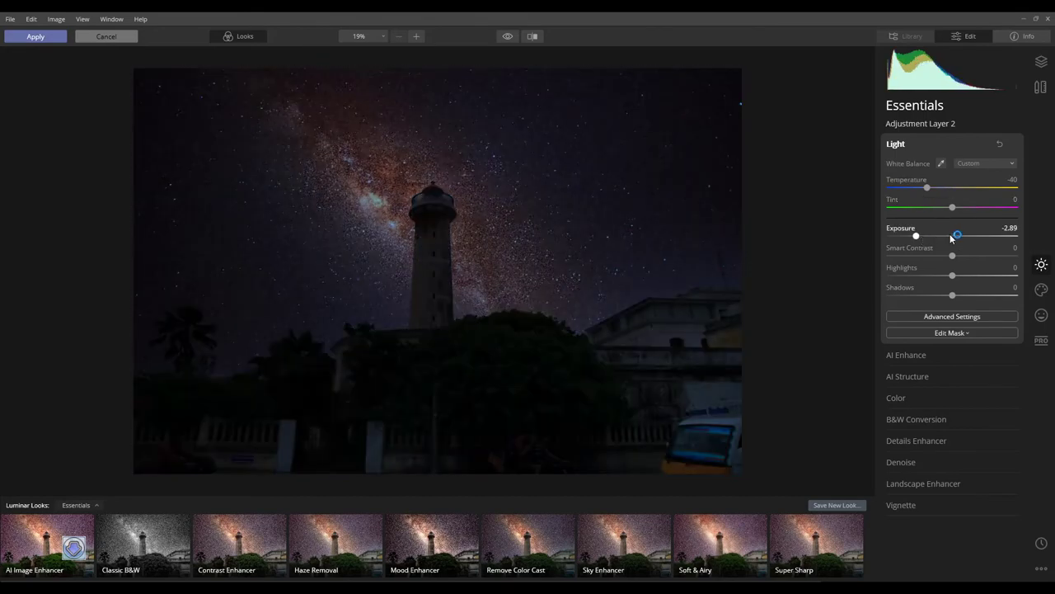